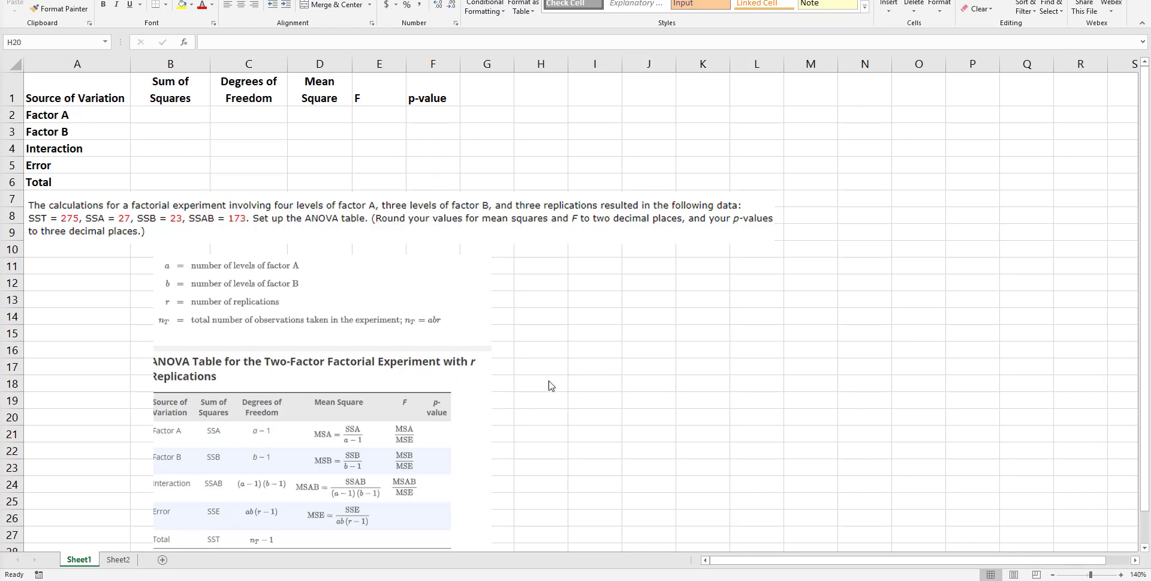
Step: Enlarge the ANOVA reference picture by dragging its corner handle
{"action": "scroll", "coordinate": [386, 292], "scroll_direction": "down", "scroll_amount": 4}
{"action": "scroll", "coordinate": [332, 236], "scroll_direction": "up", "scroll_amount": 2}
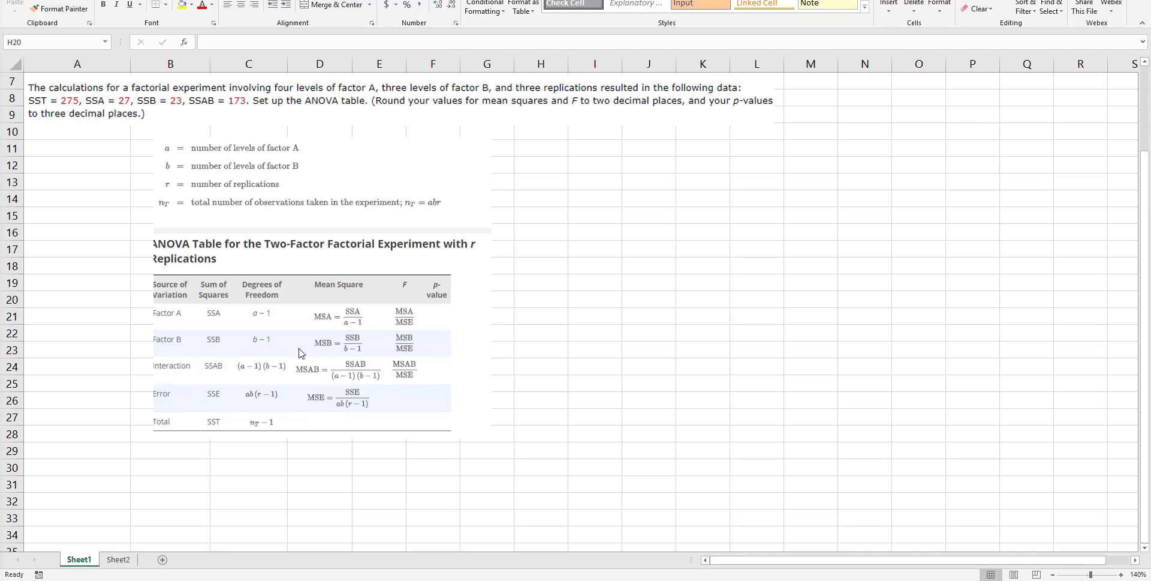
{"action": "left_click", "coordinate": [412, 373]}
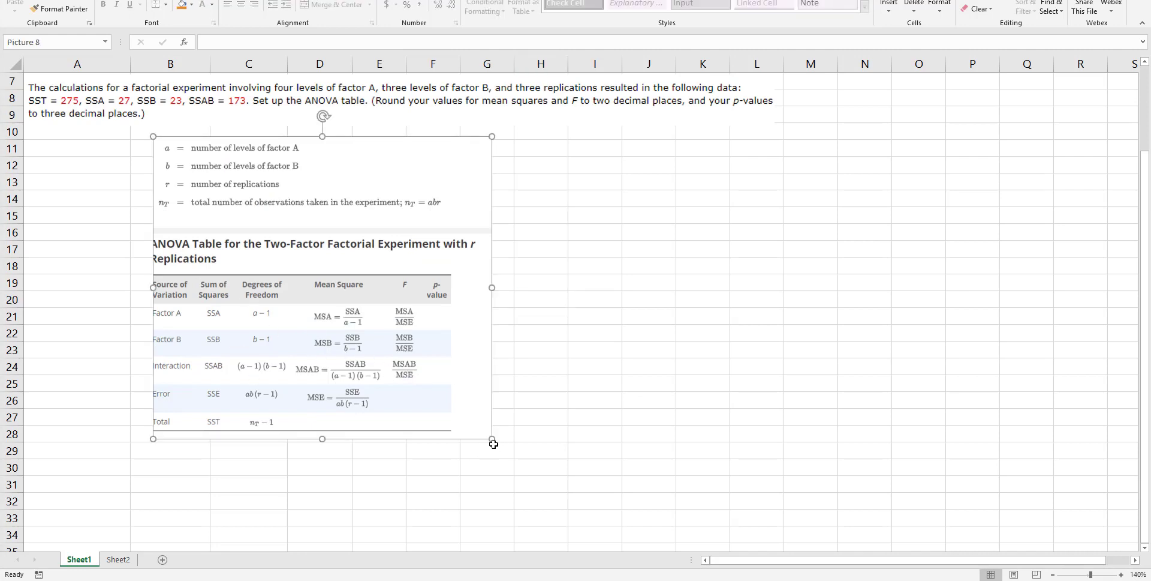
{"action": "left_click_drag", "start_coordinate": [491, 439], "coordinate": [570, 505]}
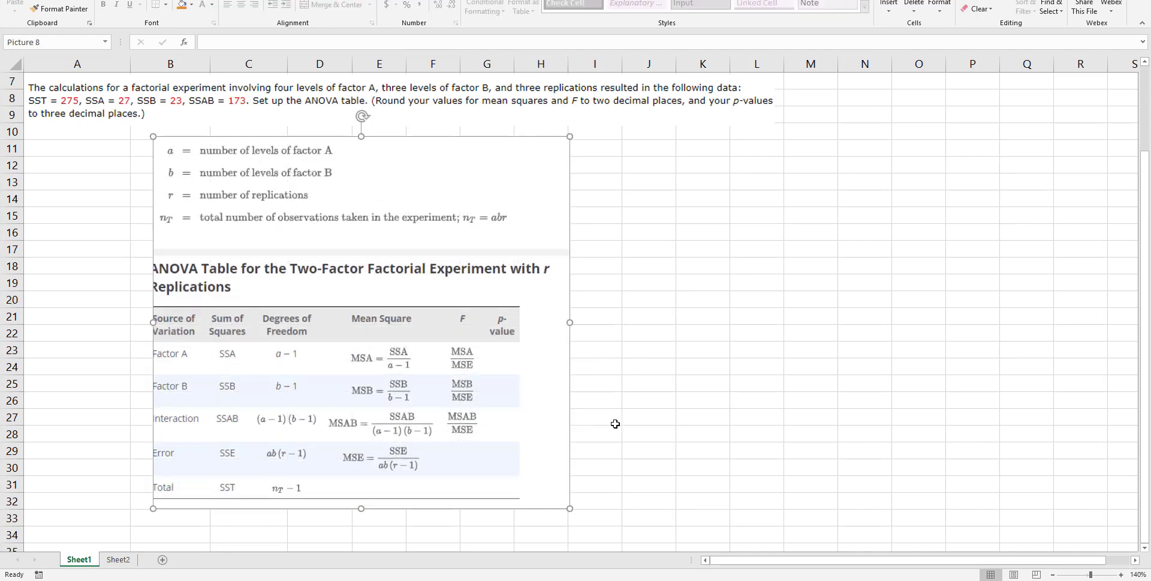
{"action": "left_click", "coordinate": [666, 386]}
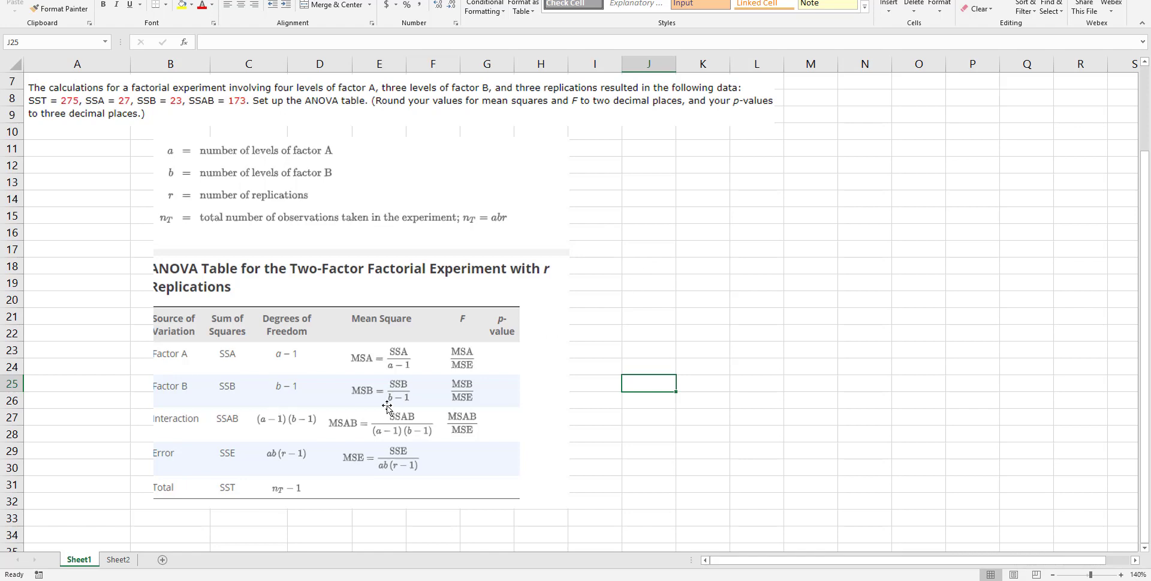
Step: Shrink the ANOVA reference picture and move it up to start at row 10
{"action": "scroll", "coordinate": [339, 349], "scroll_direction": "up", "scroll_amount": 2}
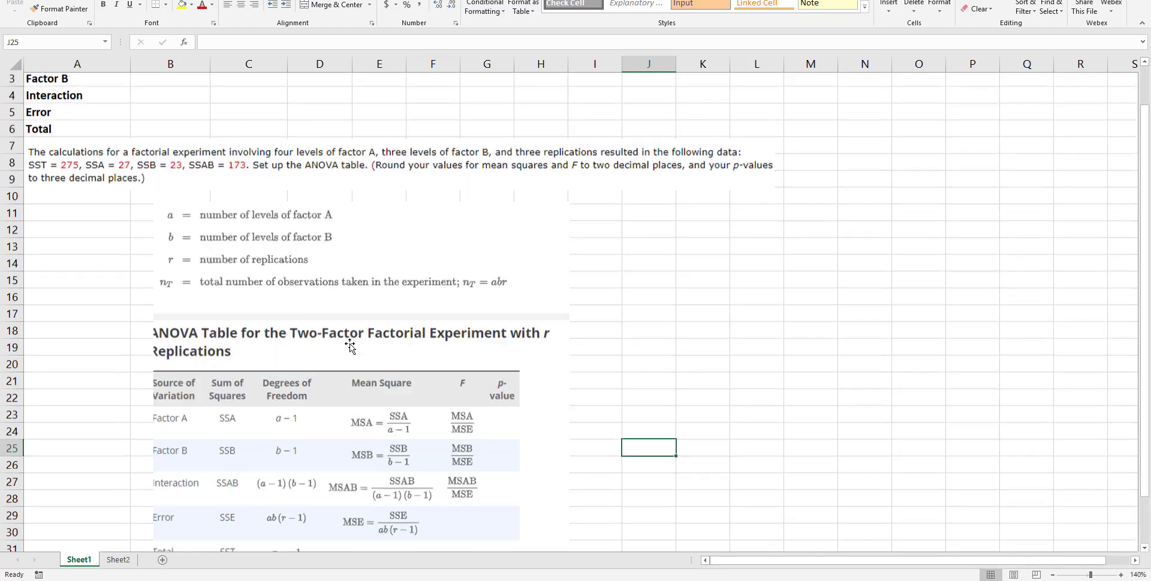
{"action": "left_click", "coordinate": [367, 291]}
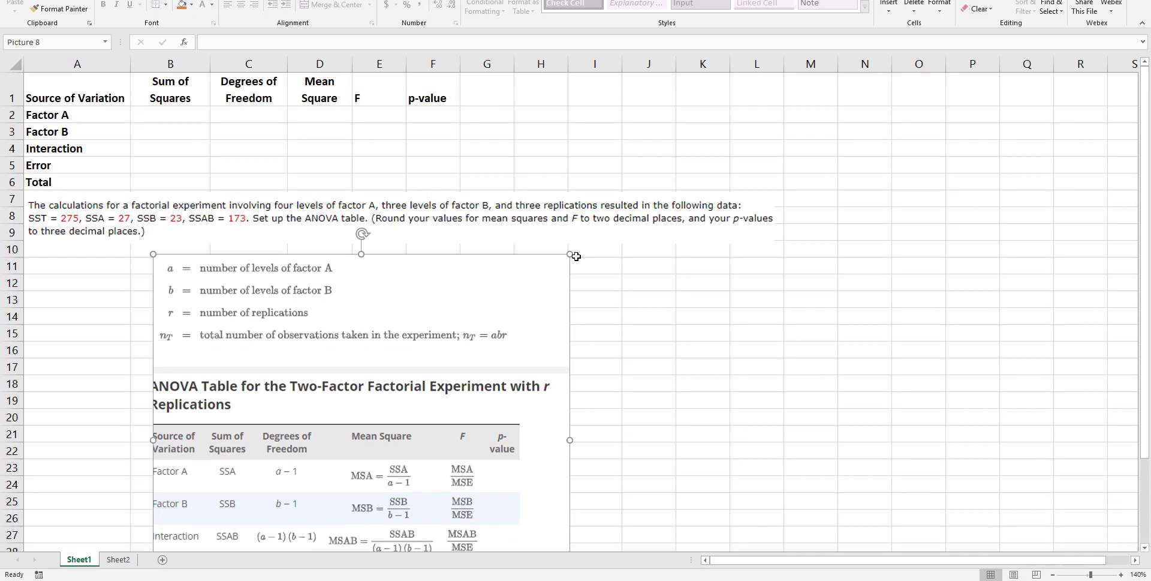
{"action": "left_click_drag", "start_coordinate": [568, 254], "coordinate": [463, 349]}
{"action": "left_click_drag", "start_coordinate": [334, 442], "coordinate": [356, 337]}
{"action": "left_click", "coordinate": [94, 286]}
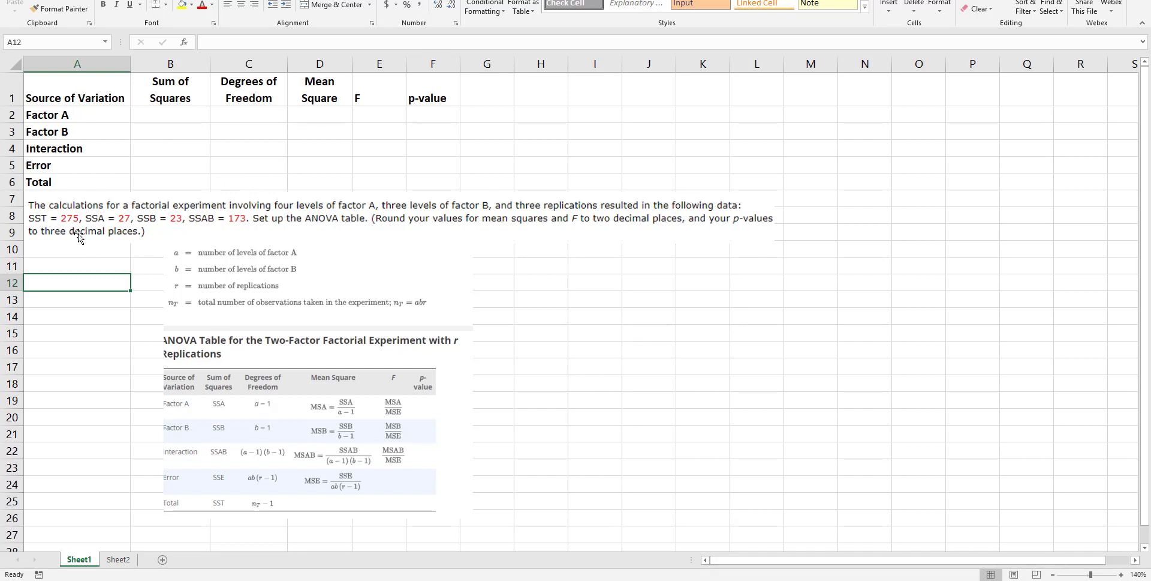
Step: Enter 275 as the Total in B6, then 27, 23 and 173 in B2:B4
{"action": "left_click", "coordinate": [163, 180]}
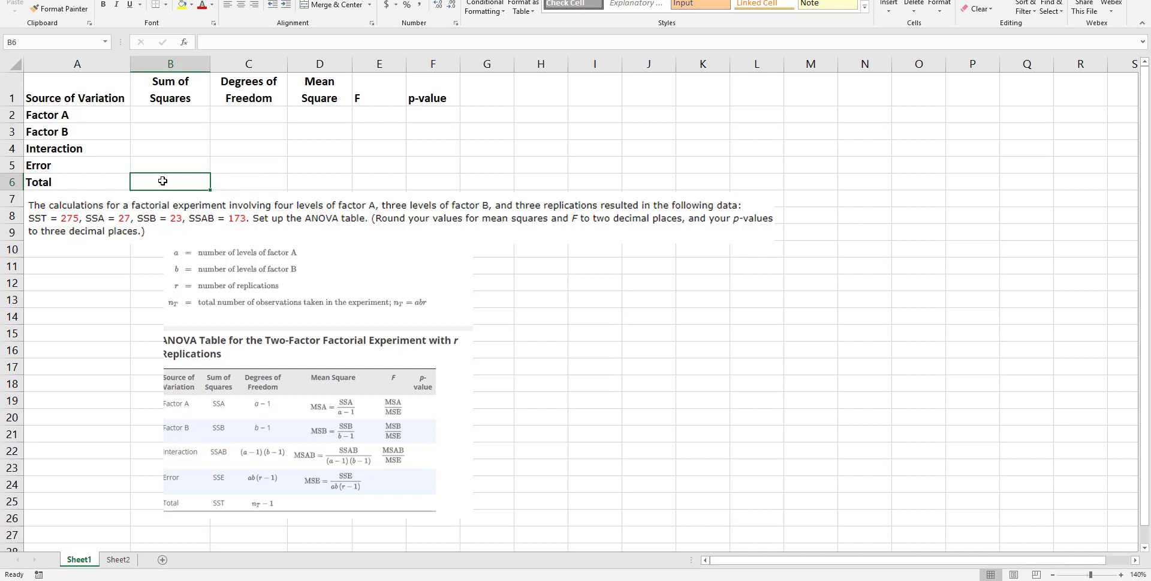
{"action": "type", "text": "275"}
{"action": "key", "text": "Return"}
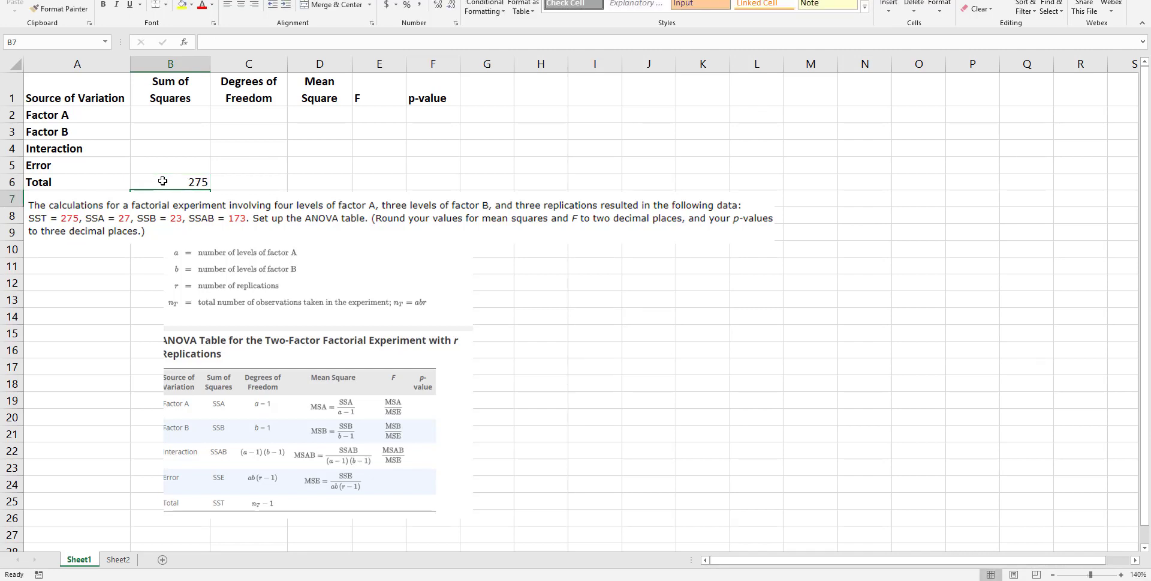
{"action": "left_click", "coordinate": [179, 112]}
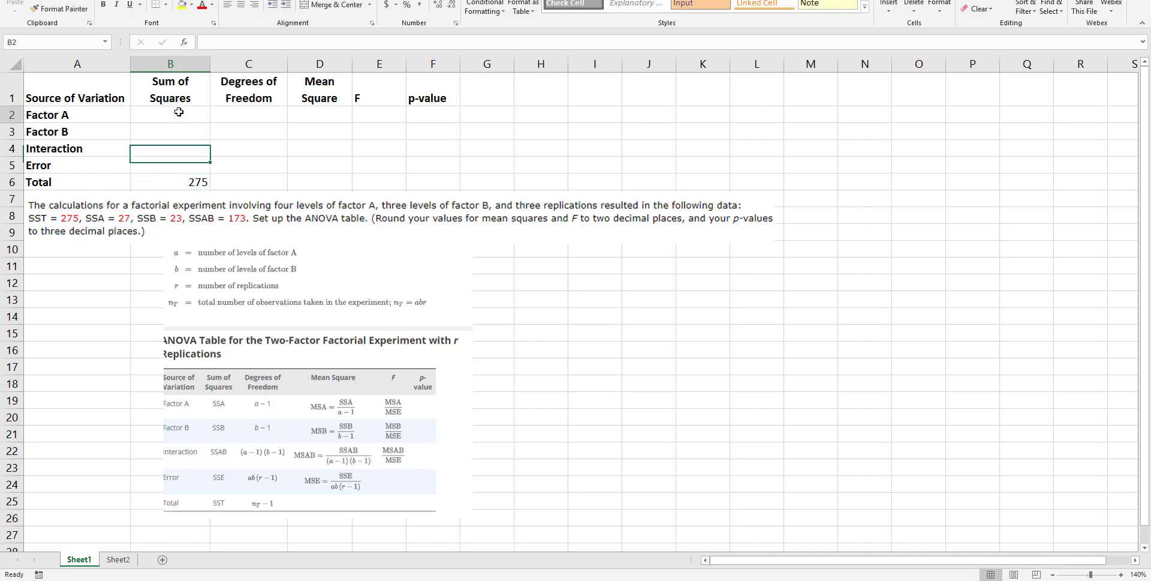
{"action": "type", "text": "27"}
{"action": "key", "text": "Return"}
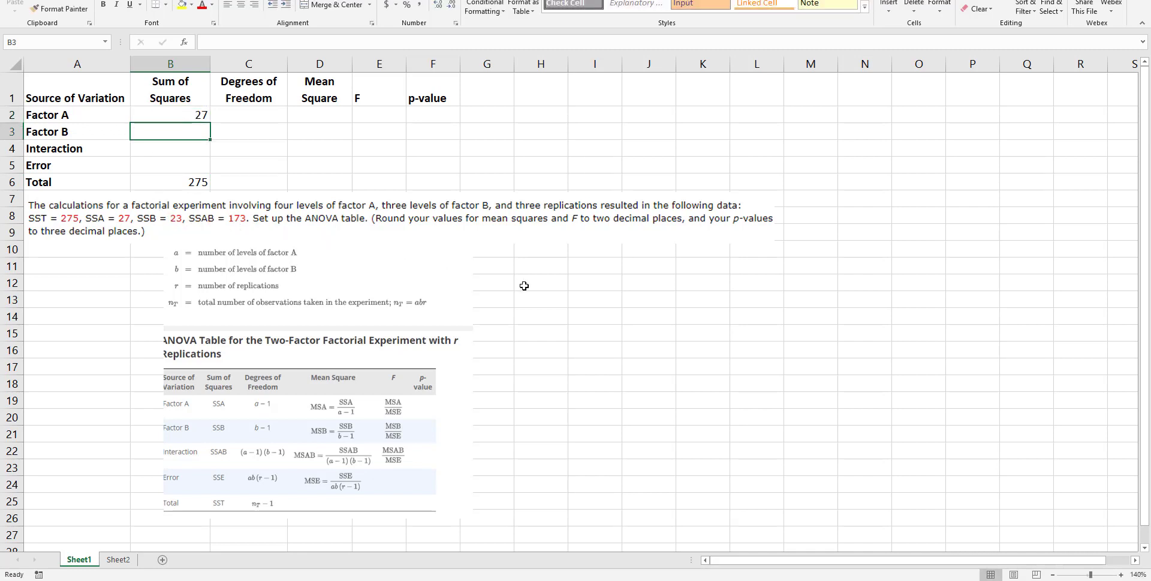
{"action": "type", "text": "23"}
{"action": "key", "text": "Return"}
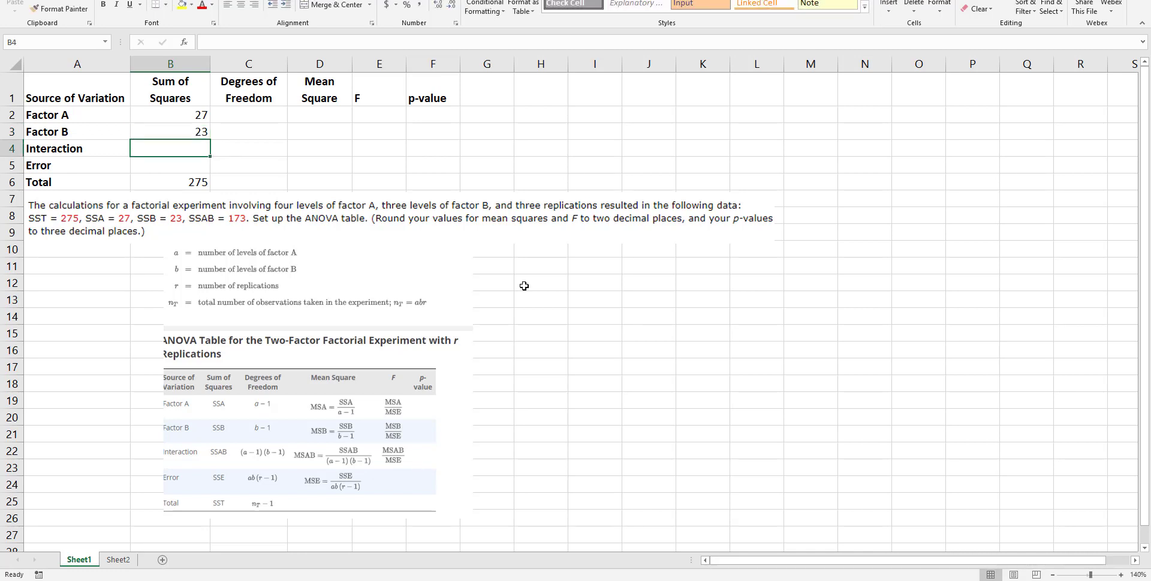
{"action": "type", "text": "173"}
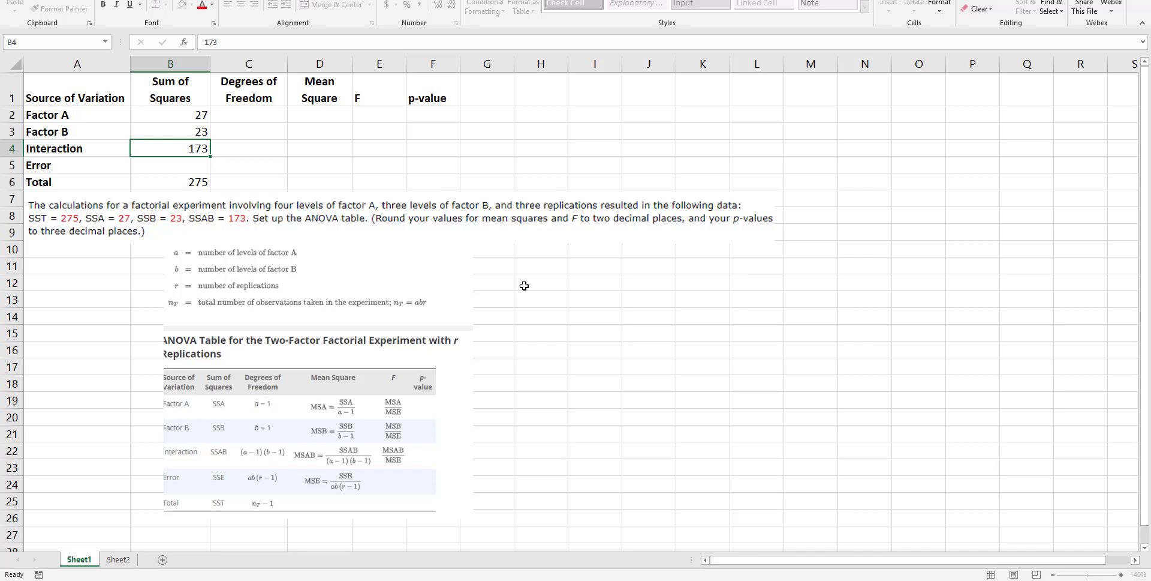
{"action": "key", "text": "Return"}
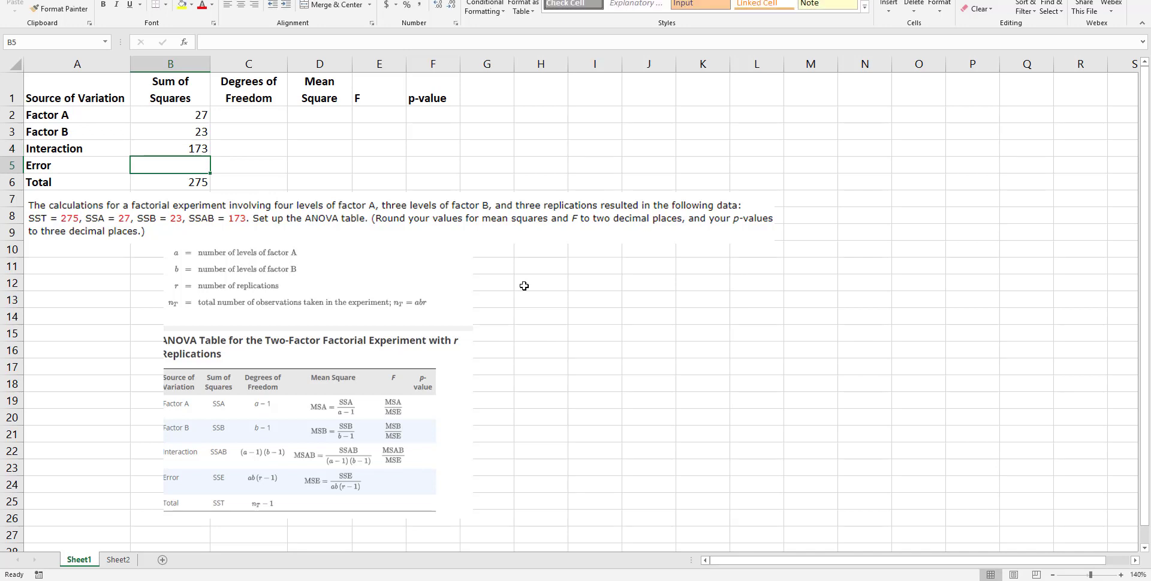
Step: Enter =B6-SUM(B2:B4) in B5 so the Error sum of squares shows 52
{"action": "type", "text": "="}
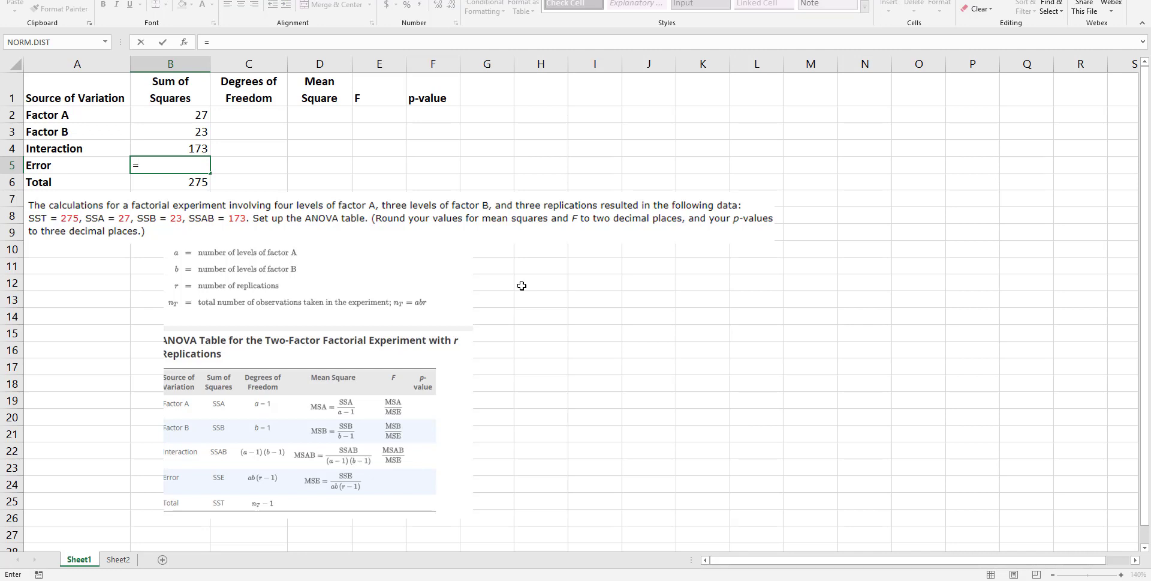
{"action": "left_click", "coordinate": [194, 183]}
{"action": "type", "text": "-"}
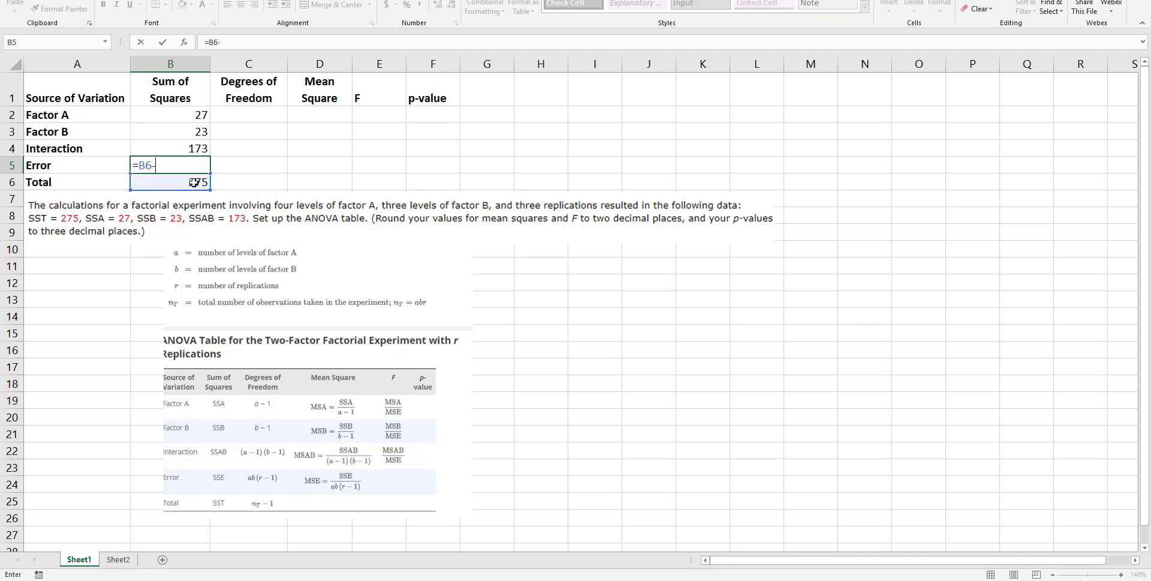
{"action": "type", "text": "sum("}
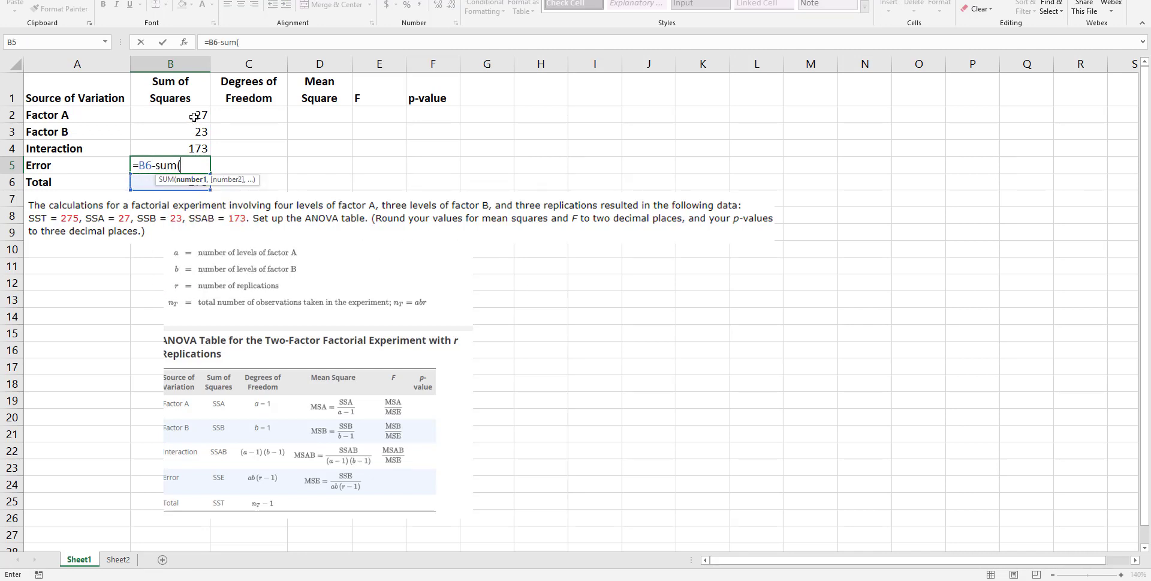
{"action": "left_click_drag", "start_coordinate": [193, 116], "coordinate": [190, 147]}
{"action": "type", "text": ")"}
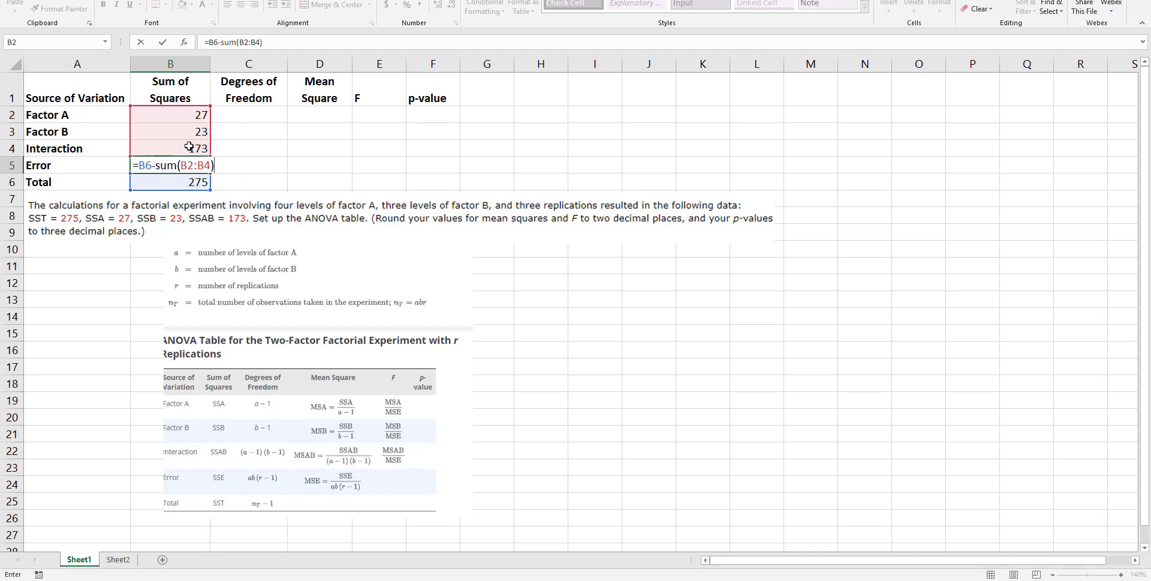
{"action": "key", "text": "Return"}
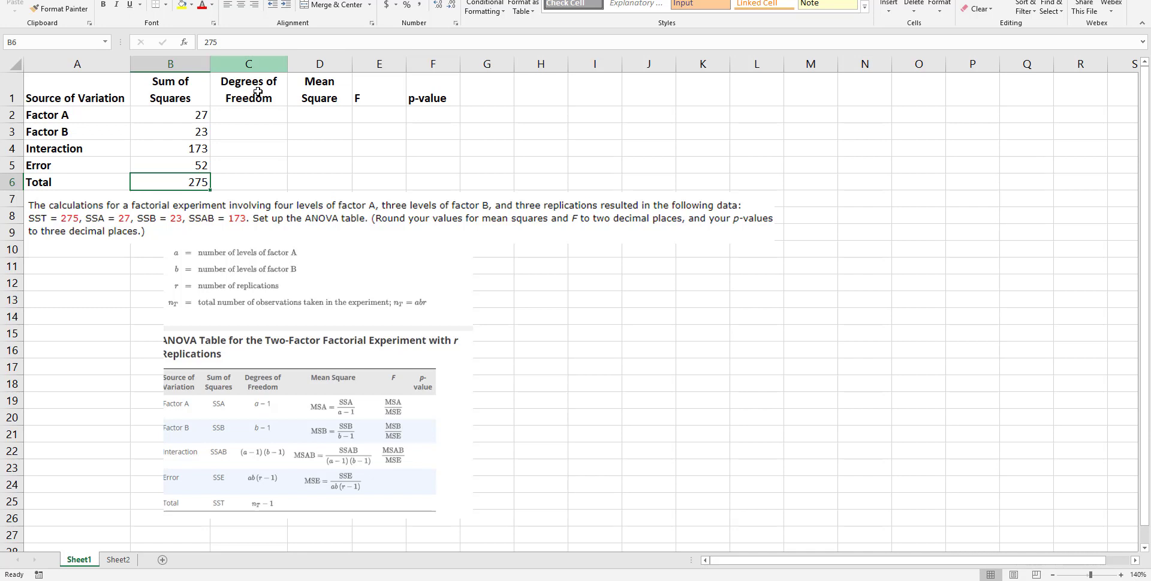
Step: Enter degrees of freedom 3 for Factor A and 2 for Factor B in C2:C3
{"action": "left_click", "coordinate": [251, 112]}
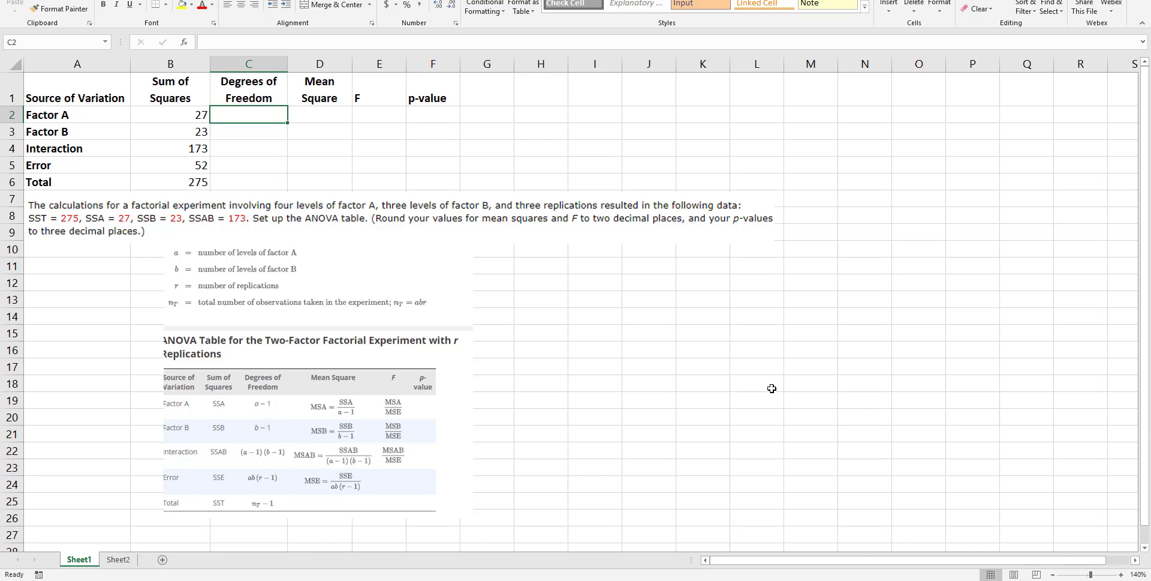
{"action": "type", "text": "3"}
{"action": "key", "text": "Return"}
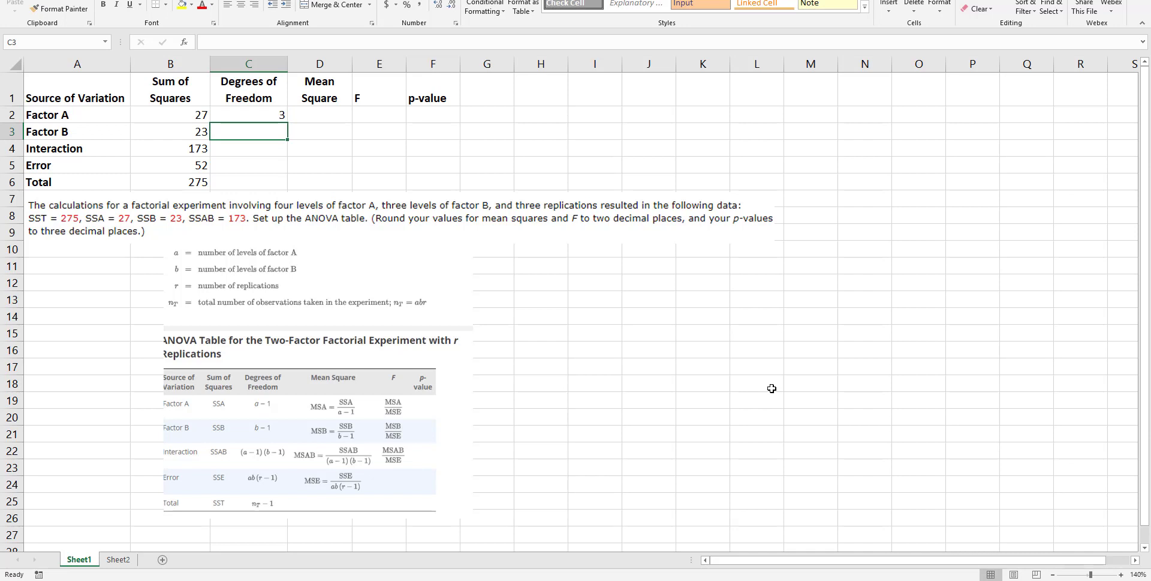
{"action": "type", "text": "2"}
{"action": "key", "text": "Return"}
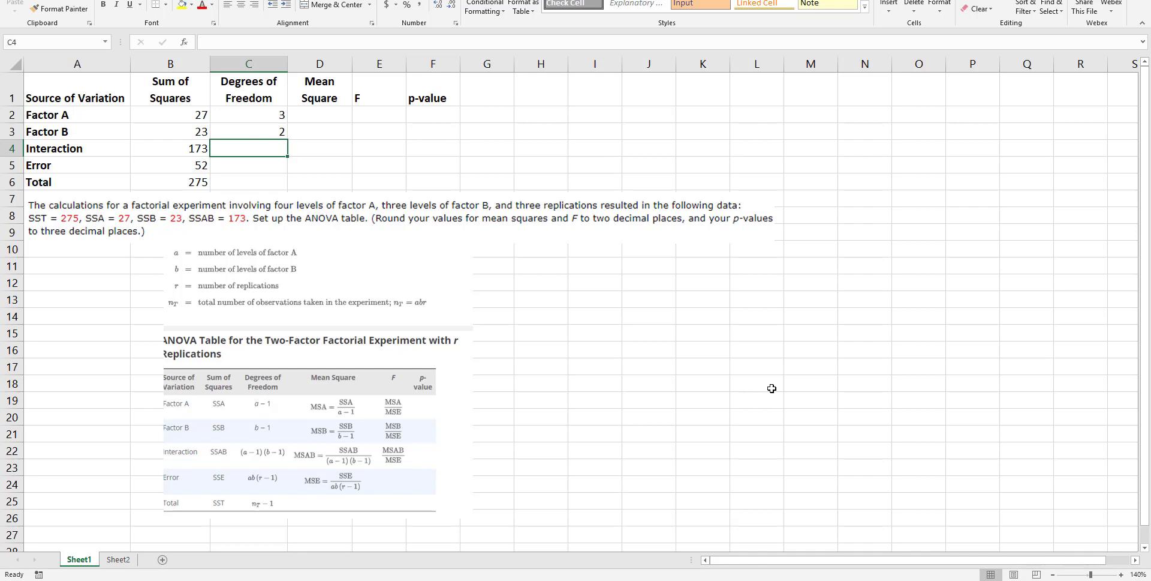
Step: Enter =C2*C3 in C4 so the Interaction degrees of freedom show 6
{"action": "type", "text": "="}
{"action": "left_click", "coordinate": [266, 114]}
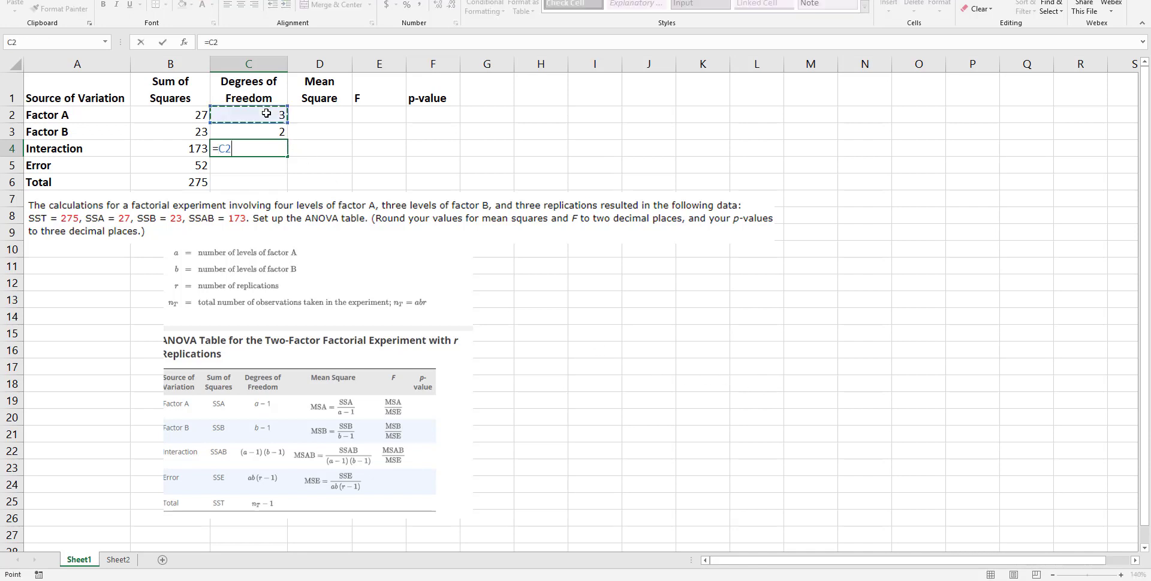
{"action": "type", "text": "*"}
{"action": "left_click", "coordinate": [256, 128]}
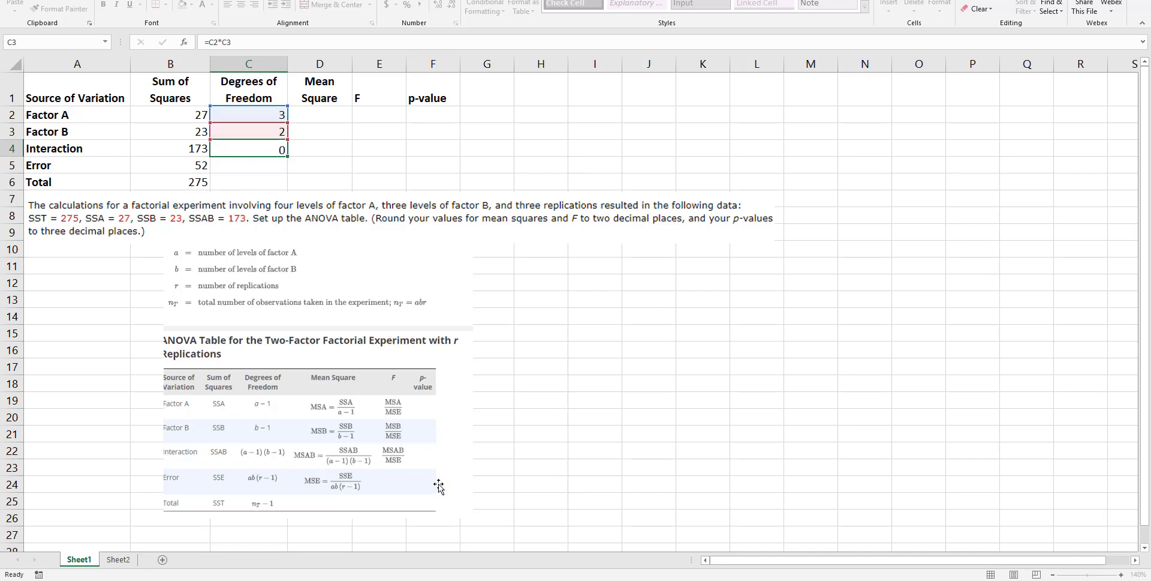
{"action": "key", "text": "Return"}
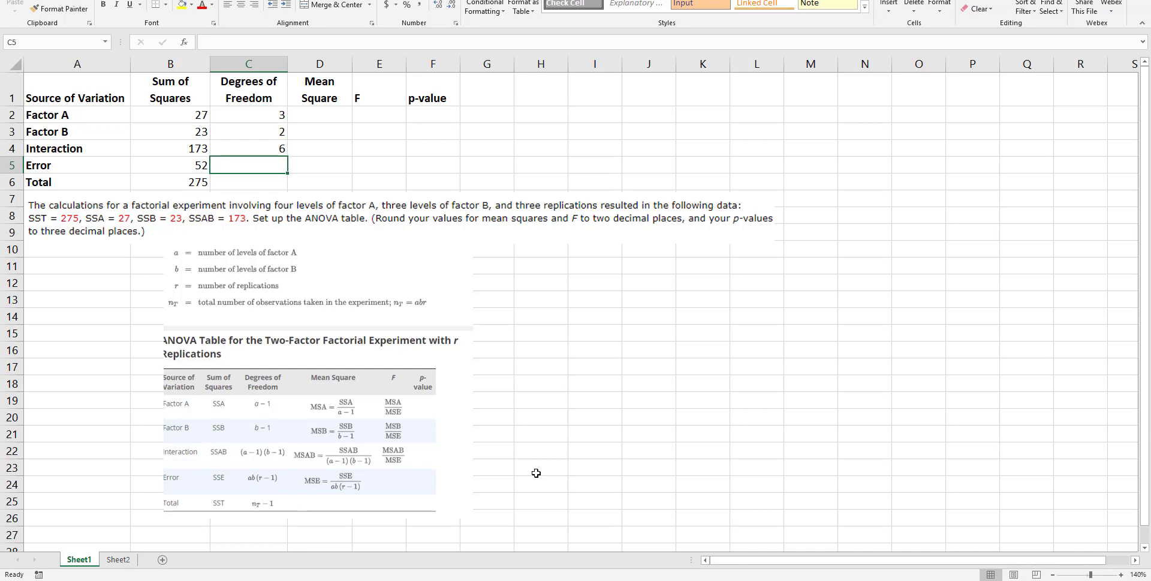
Step: Enter 24 as the Error degrees of freedom in C5
{"action": "type", "text": "=4*"}
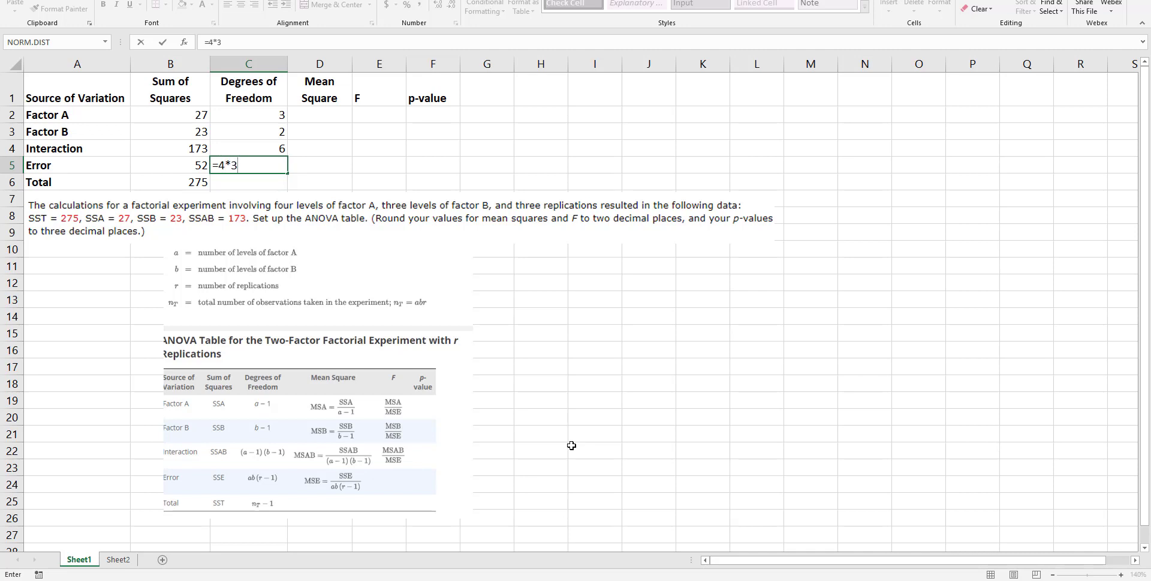
{"action": "type", "text": "3-1)"}
{"action": "key", "text": "Return"}
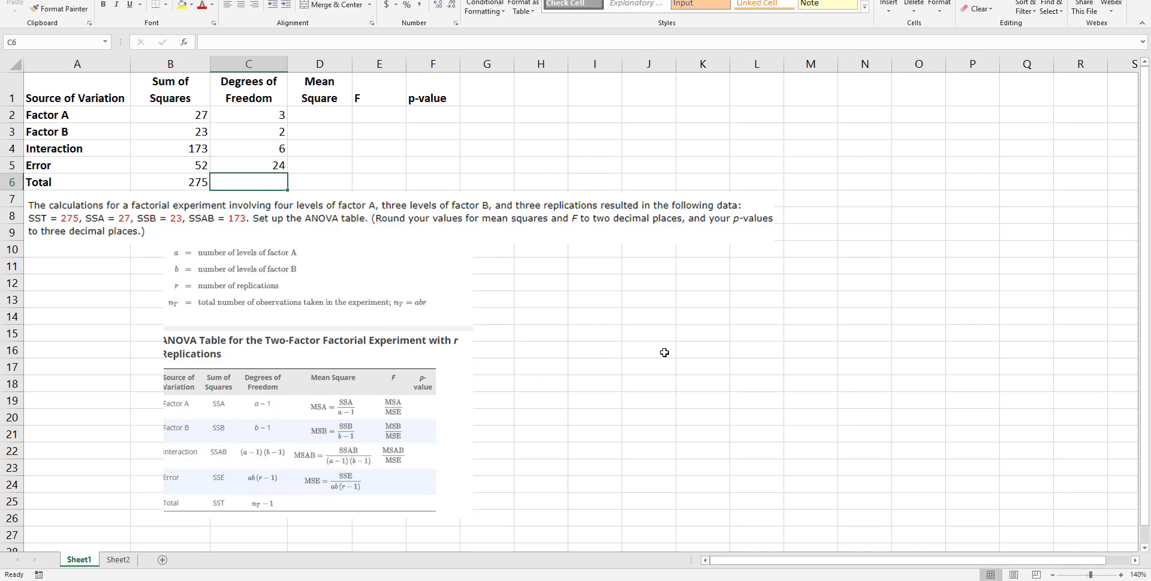
Step: Enter =SUM(C2:C5) in C6 for a Total of 35 degrees of freedom
{"action": "type", "text": "=sum("}
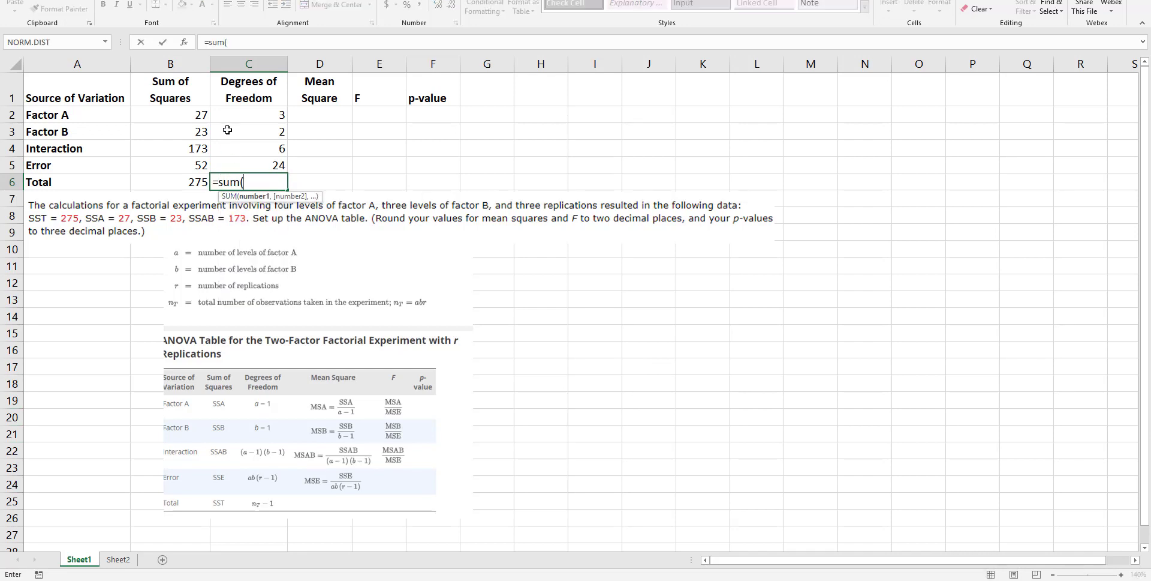
{"action": "left_click_drag", "start_coordinate": [235, 117], "coordinate": [231, 157]}
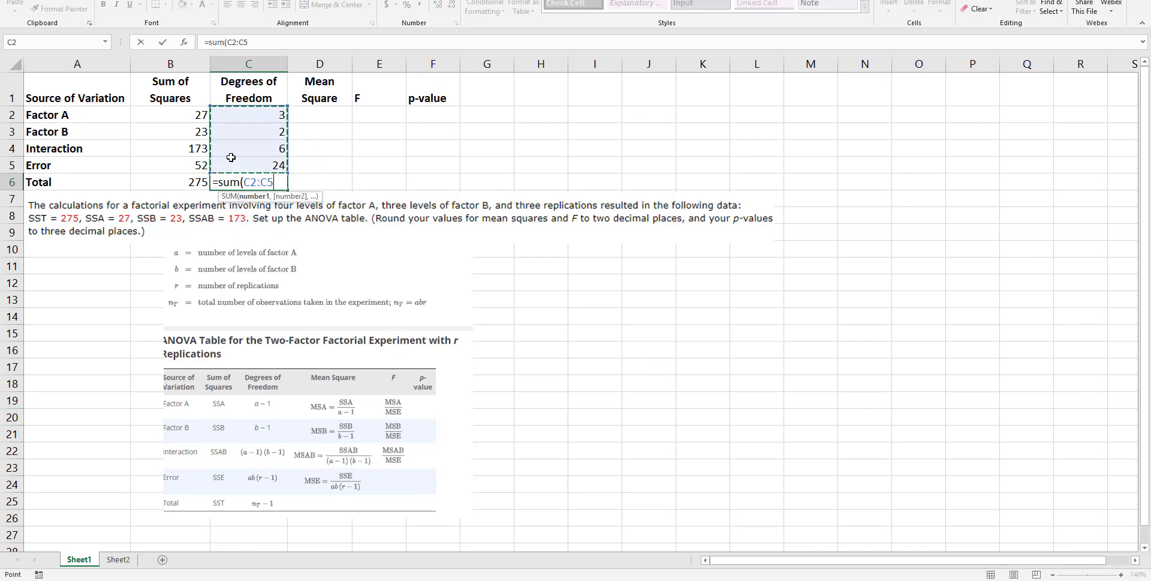
{"action": "key", "text": "Return"}
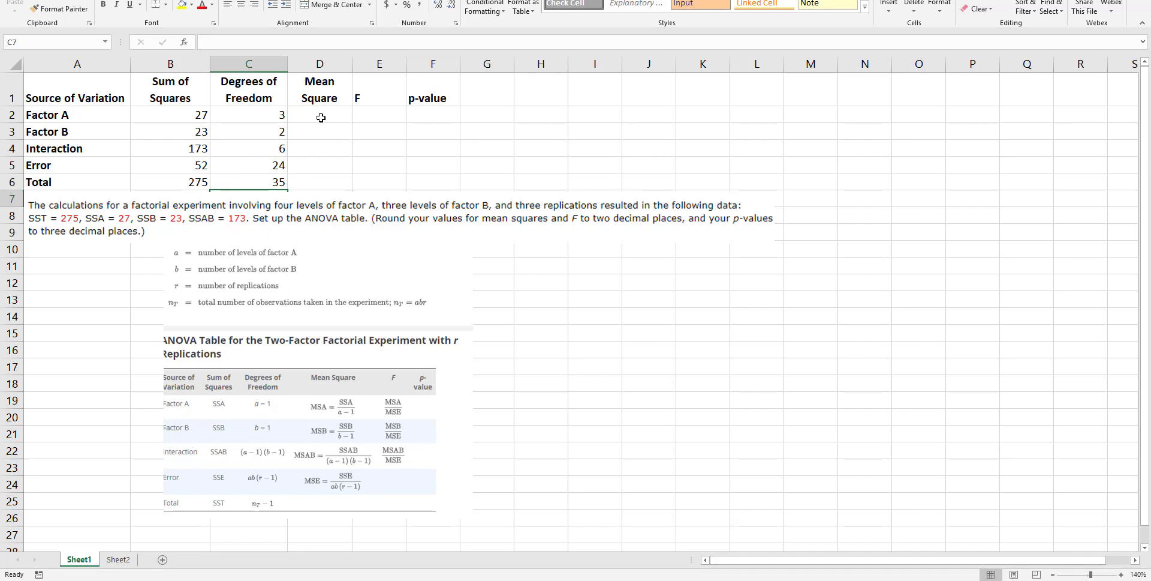
Step: Enter =B2/C2 in D2 for Factor A's mean square of 9
{"action": "left_click", "coordinate": [321, 117]}
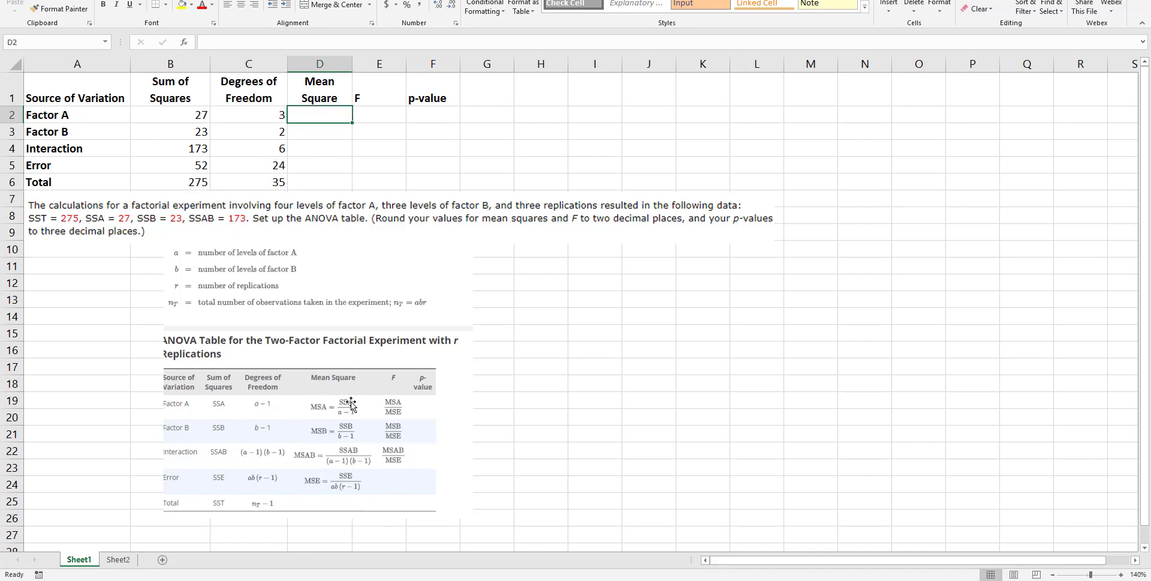
{"action": "type", "text": "="}
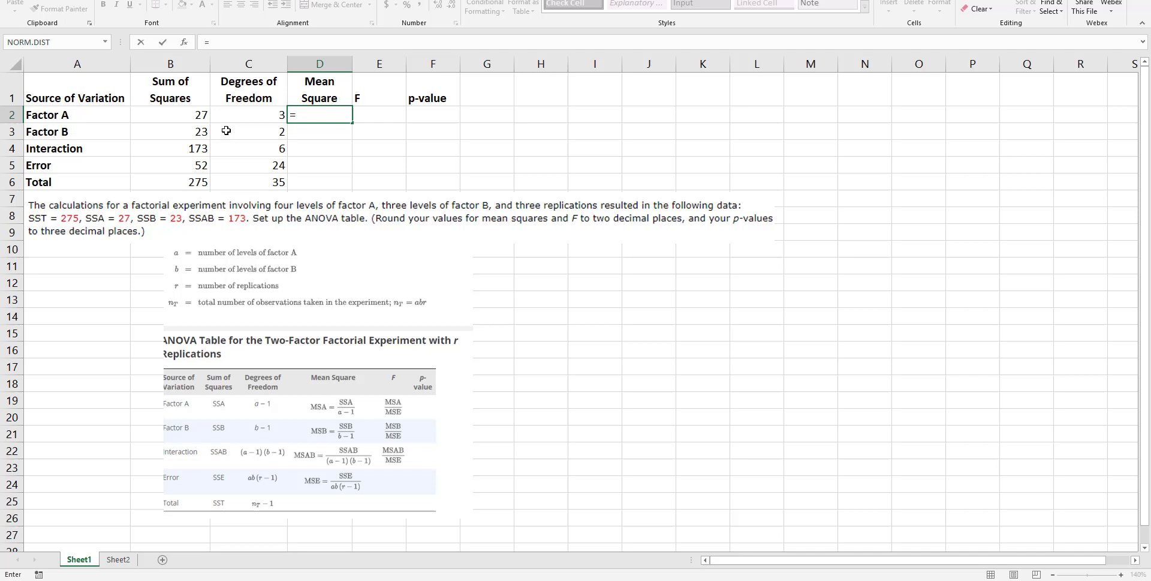
{"action": "left_click", "coordinate": [196, 119]}
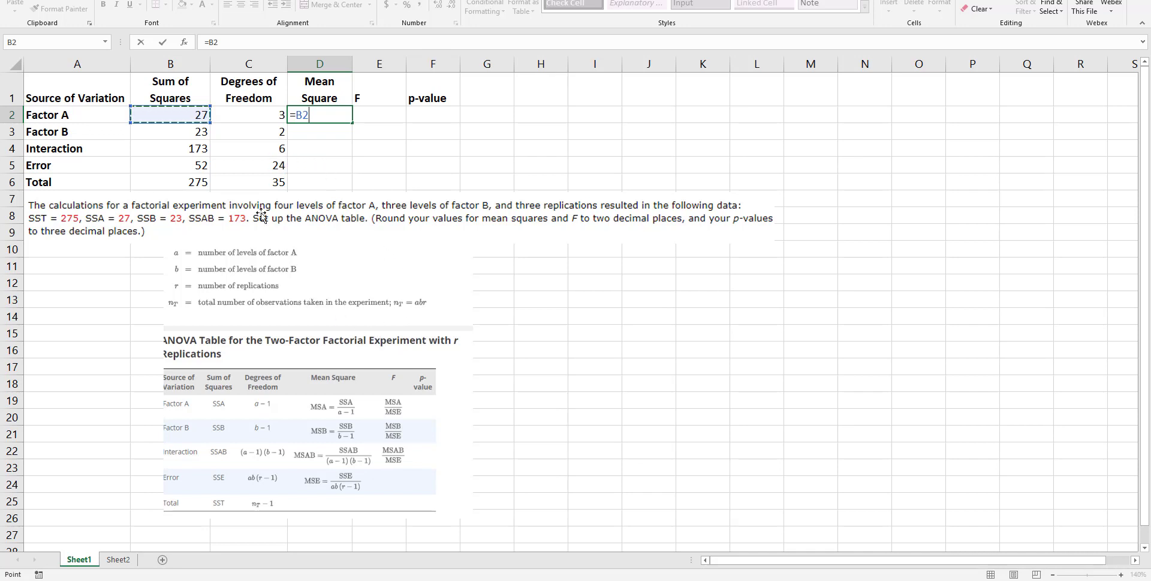
{"action": "type", "text": "/"}
{"action": "left_click", "coordinate": [240, 114]}
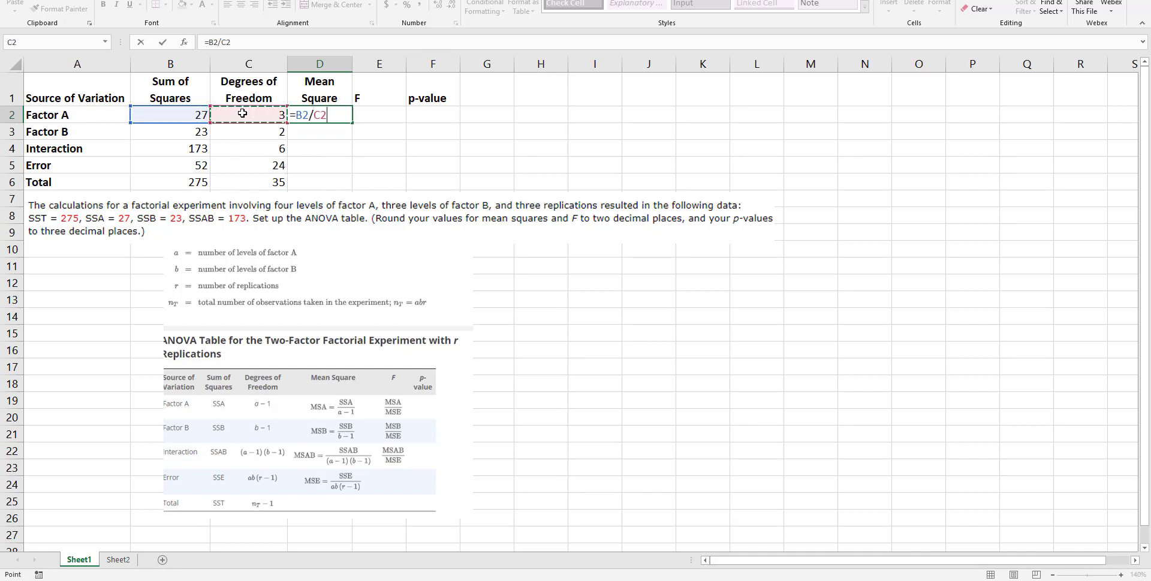
{"action": "key", "text": "Return"}
Step: Copy the mean square formula through D5, giving 11.5, 28.83 and 2.17
{"action": "key", "text": "Up"}
{"action": "key", "text": "ctrl+c"}
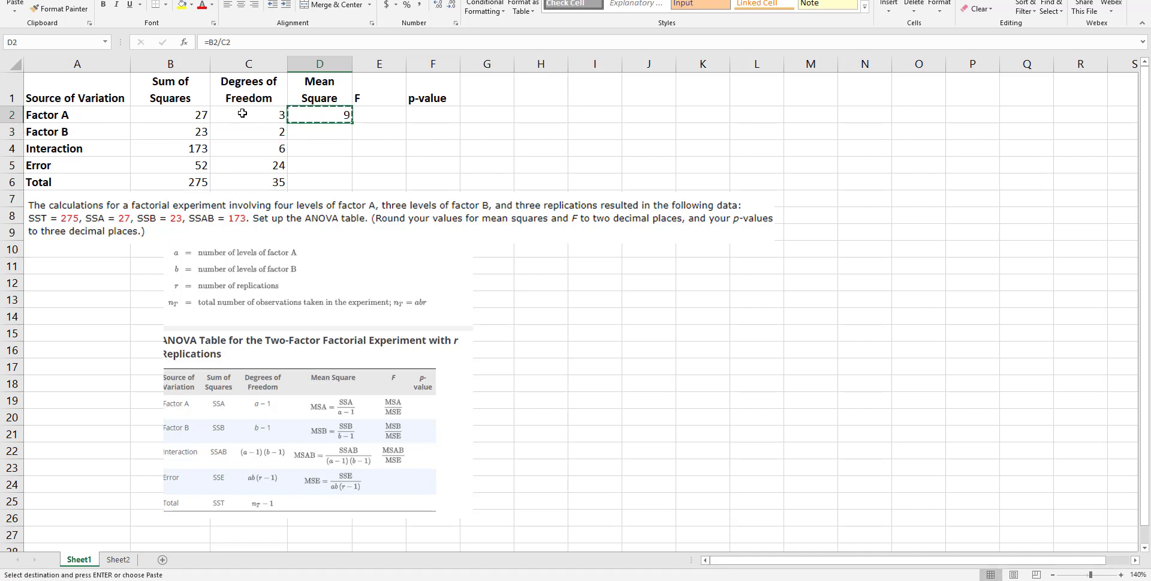
{"action": "key", "text": "shift+Down"}
{"action": "key", "text": "shift+Down"}
{"action": "key", "text": "shift+Down"}
{"action": "key", "text": "ctrl+v"}
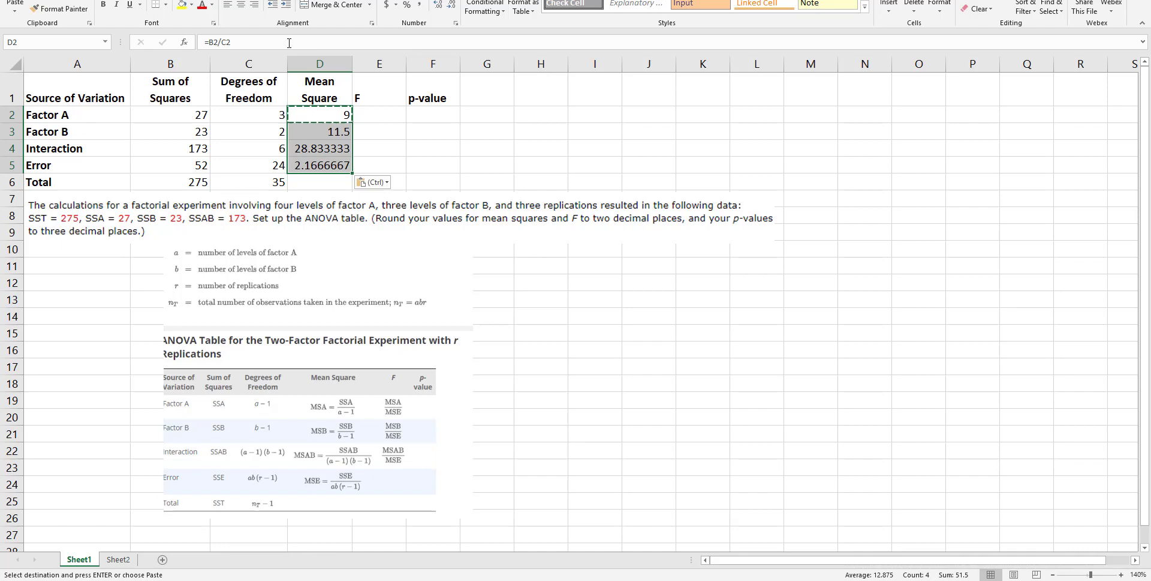
Step: Format D2:D5 as Number with 2 decimals: 9.00, 11.50, 28.83, 2.17
{"action": "right_click", "coordinate": [315, 129]}
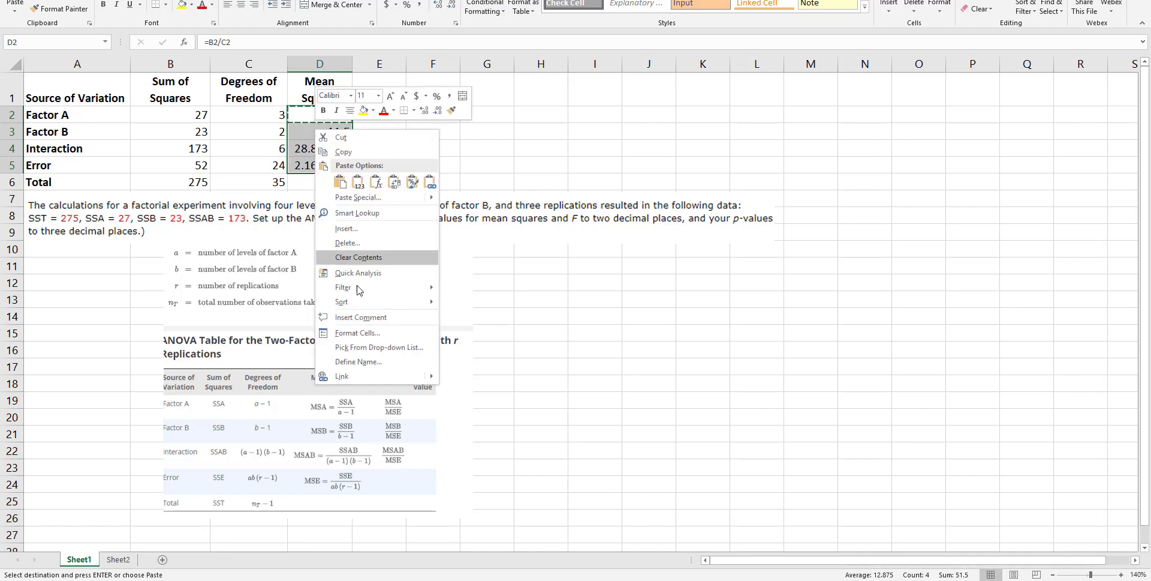
{"action": "left_click", "coordinate": [372, 333]}
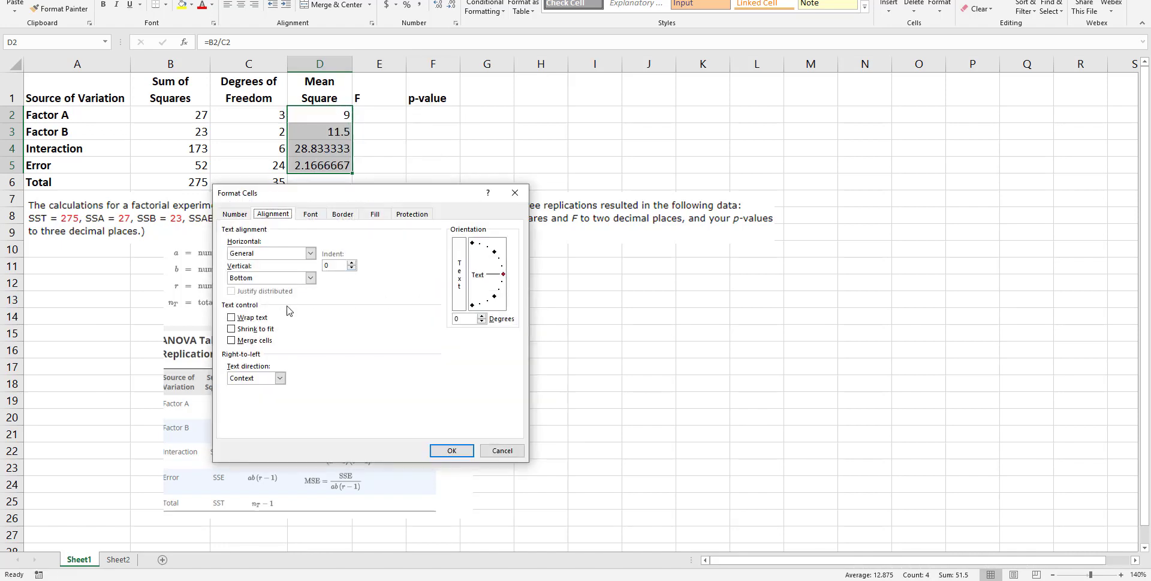
{"action": "left_click", "coordinate": [241, 216]}
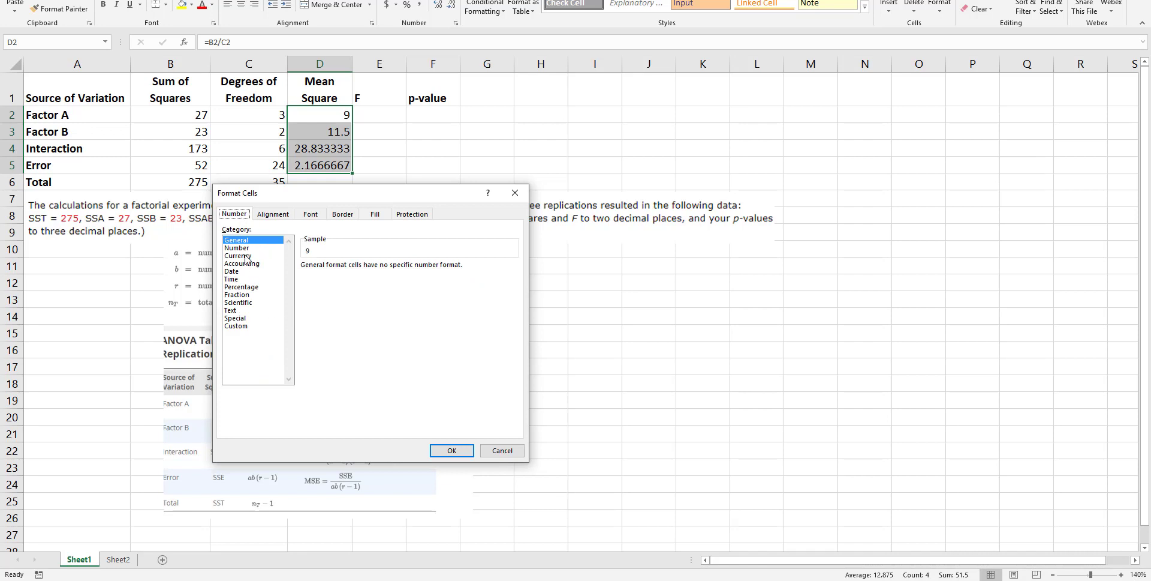
{"action": "left_click", "coordinate": [243, 248]}
{"action": "left_click", "coordinate": [452, 450]}
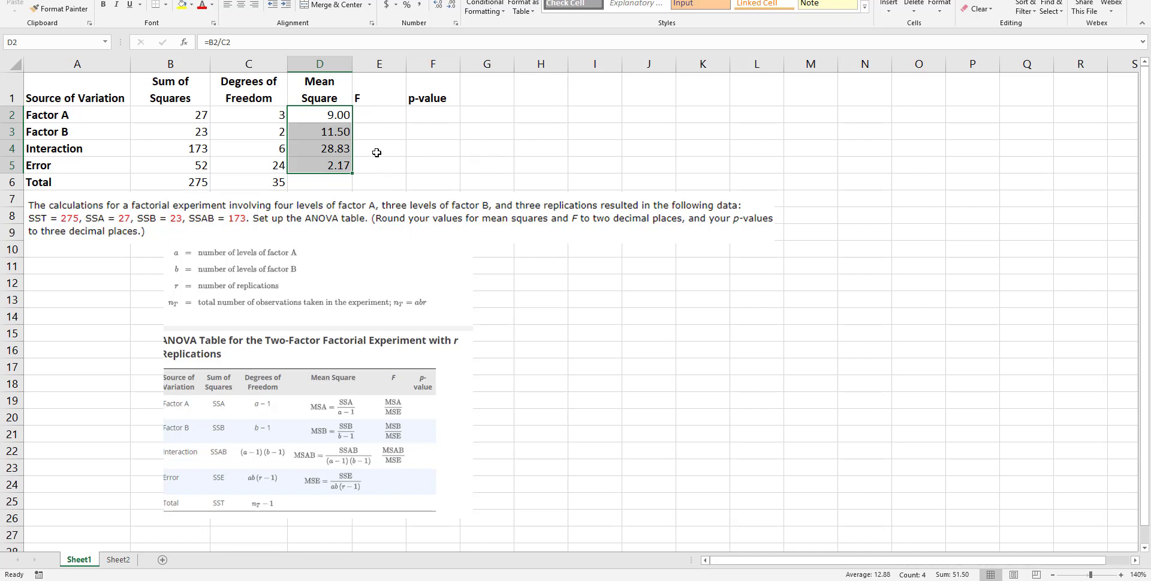
{"action": "left_click", "coordinate": [371, 114]}
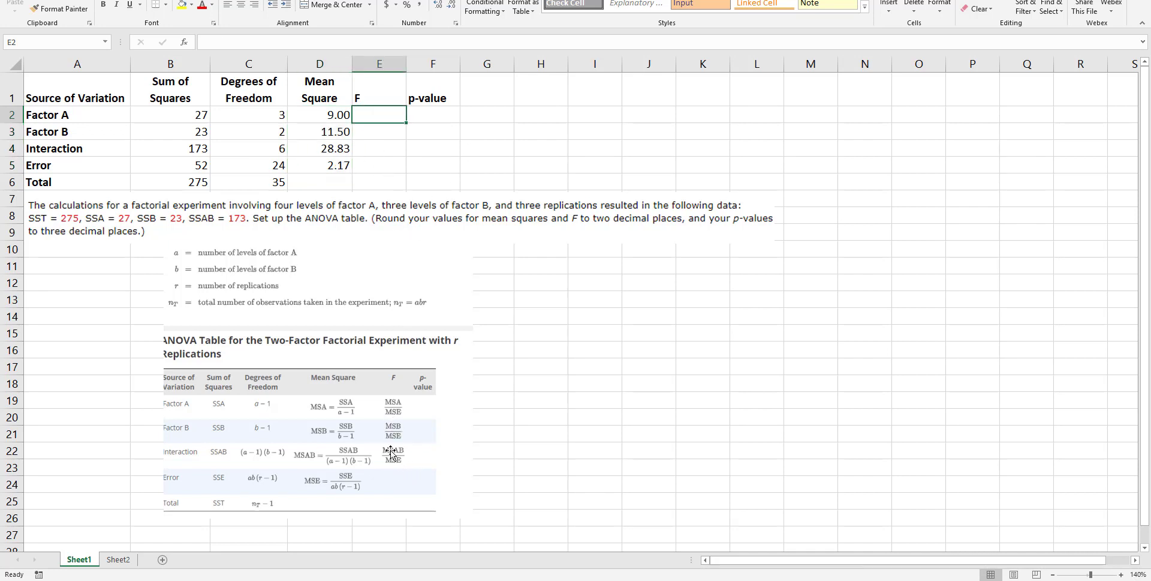
Step: Enter =D2/$D$5 in E2 and fill it down to E4 for the F values
{"action": "type", "text": "="}
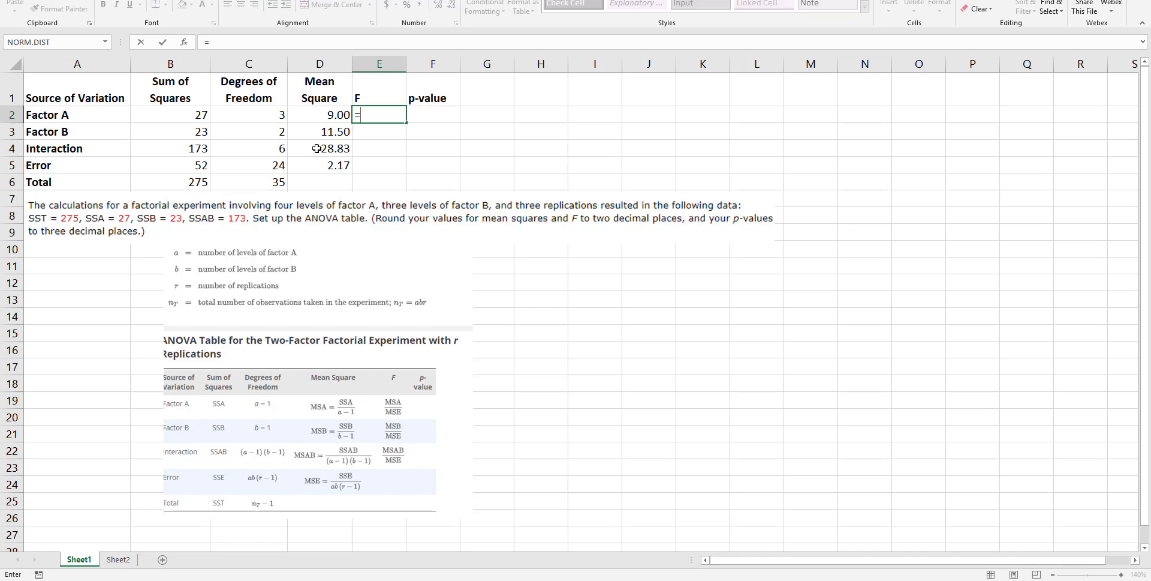
{"action": "left_click", "coordinate": [320, 115]}
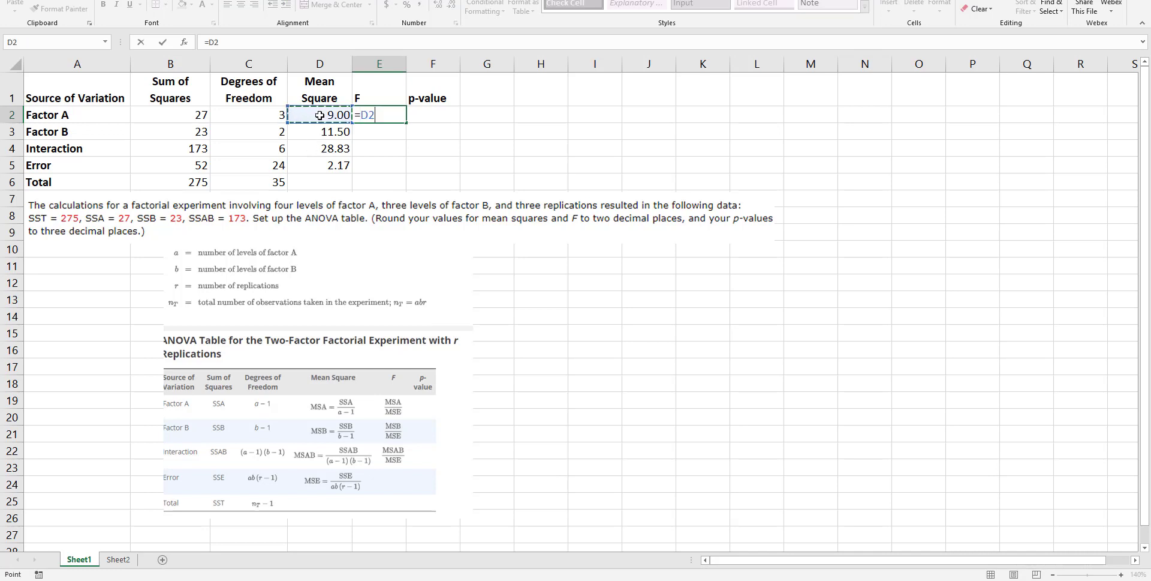
{"action": "type", "text": "/"}
{"action": "left_click", "coordinate": [321, 164]}
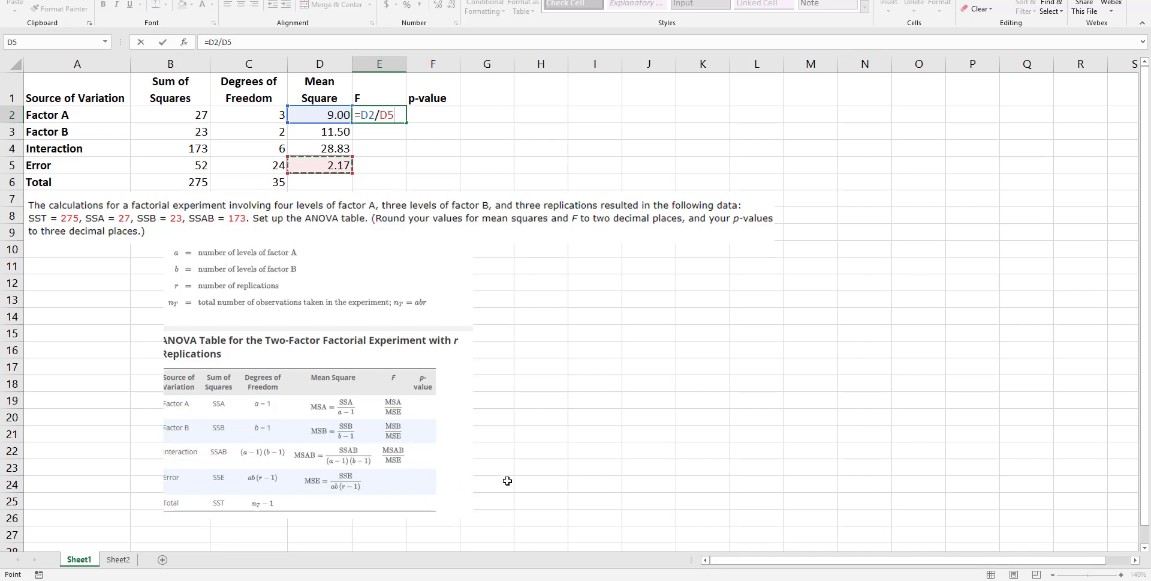
{"action": "key", "text": "F4"}
{"action": "key", "text": "Return"}
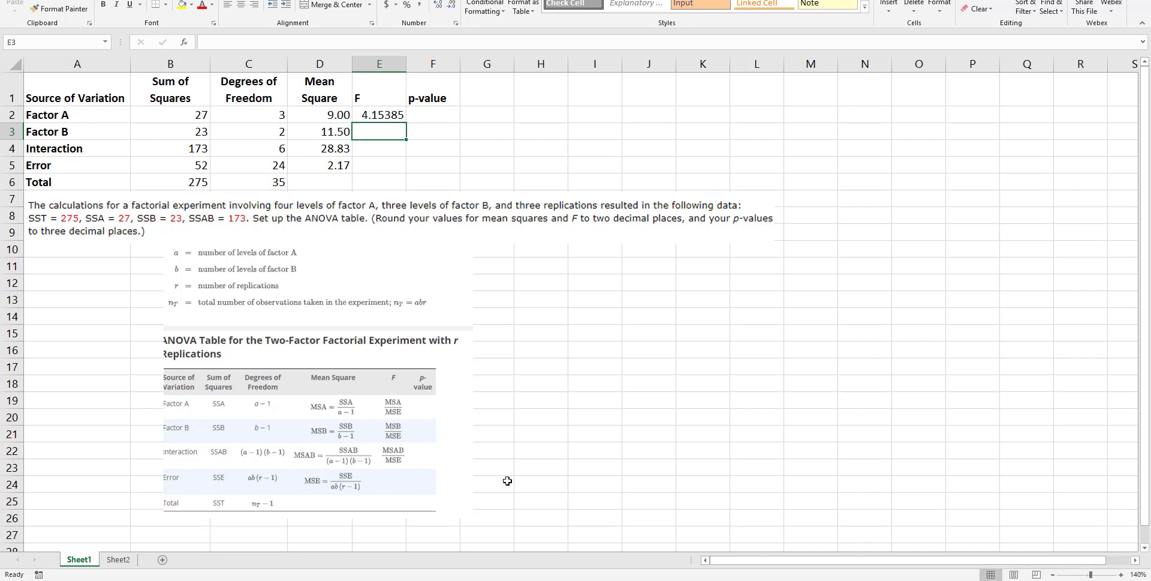
{"action": "left_click", "coordinate": [384, 118]}
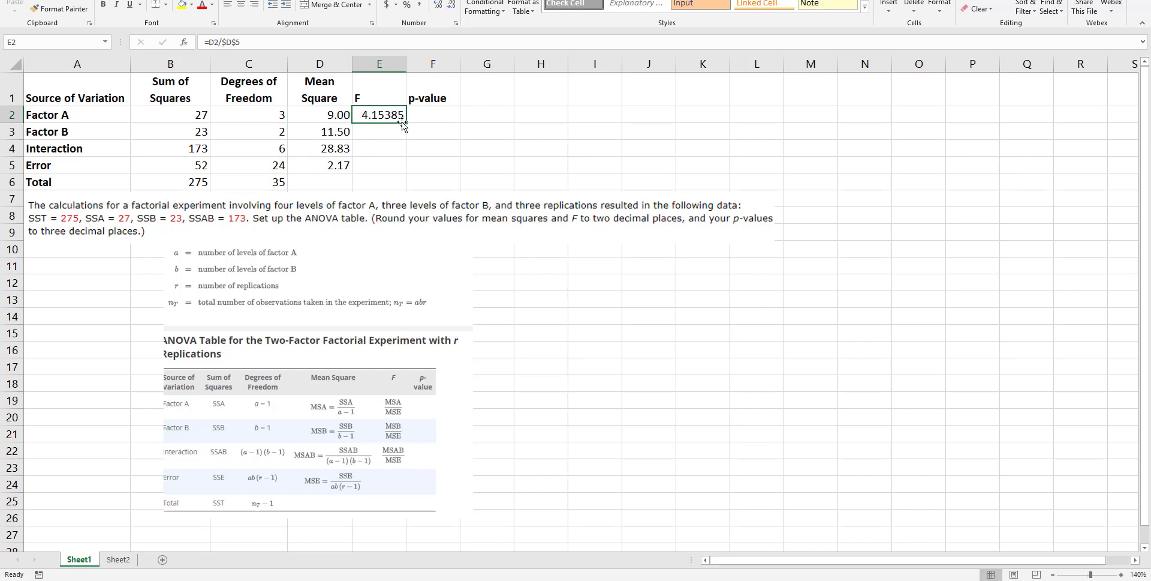
{"action": "left_click_drag", "start_coordinate": [406, 122], "coordinate": [408, 157]}
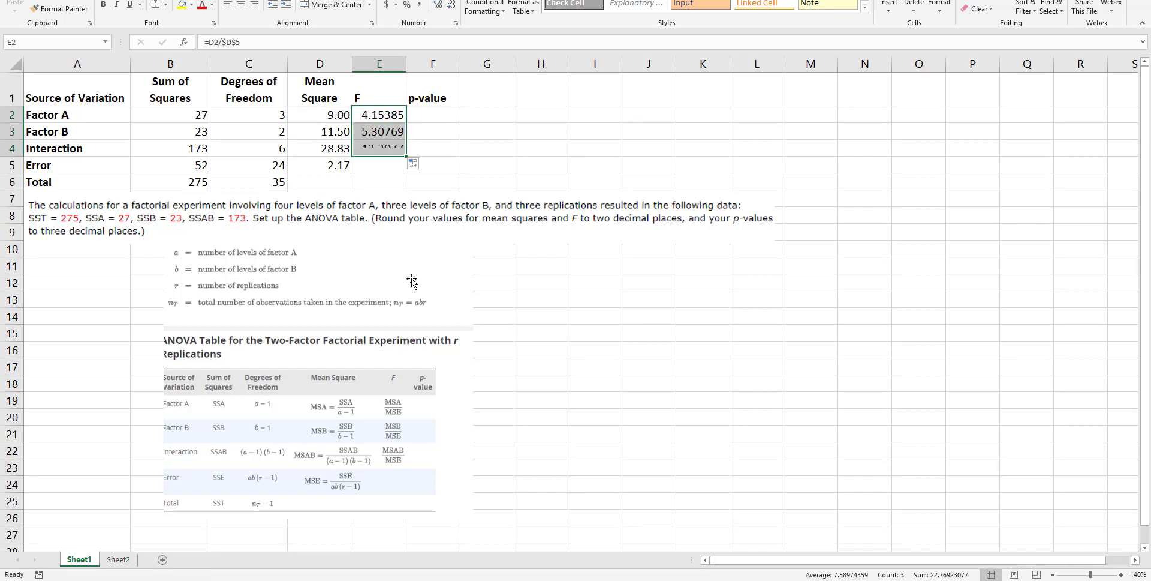
Step: Format E2:E4 as Number with 3 decimals: 4.154, 5.308, 13.308
{"action": "right_click", "coordinate": [389, 148]}
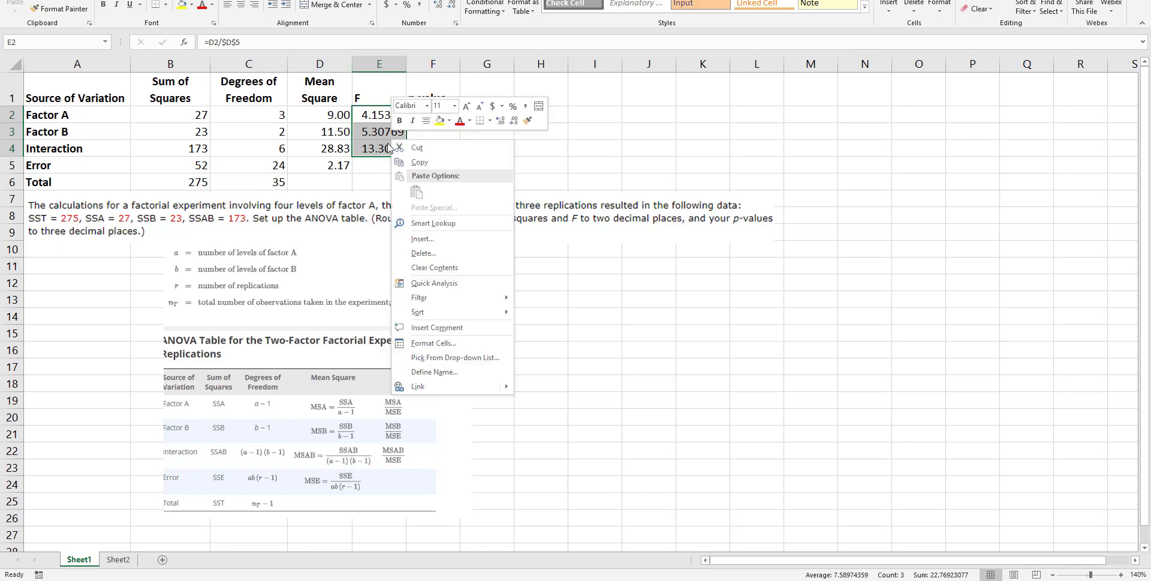
{"action": "left_click", "coordinate": [447, 344]}
{"action": "left_click", "coordinate": [313, 262]}
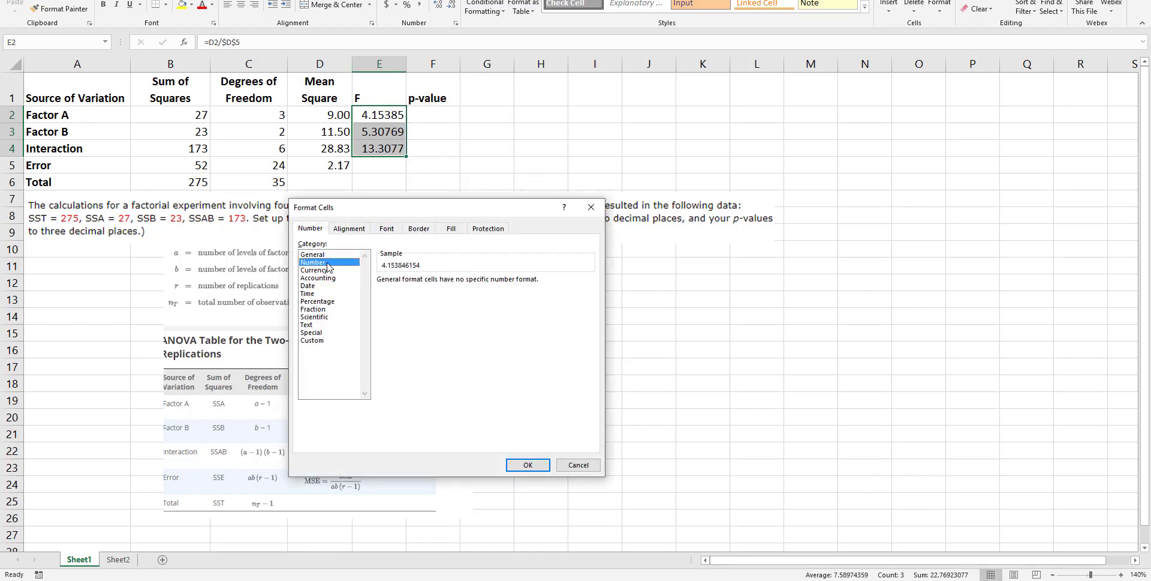
{"action": "left_click", "coordinate": [459, 278]}
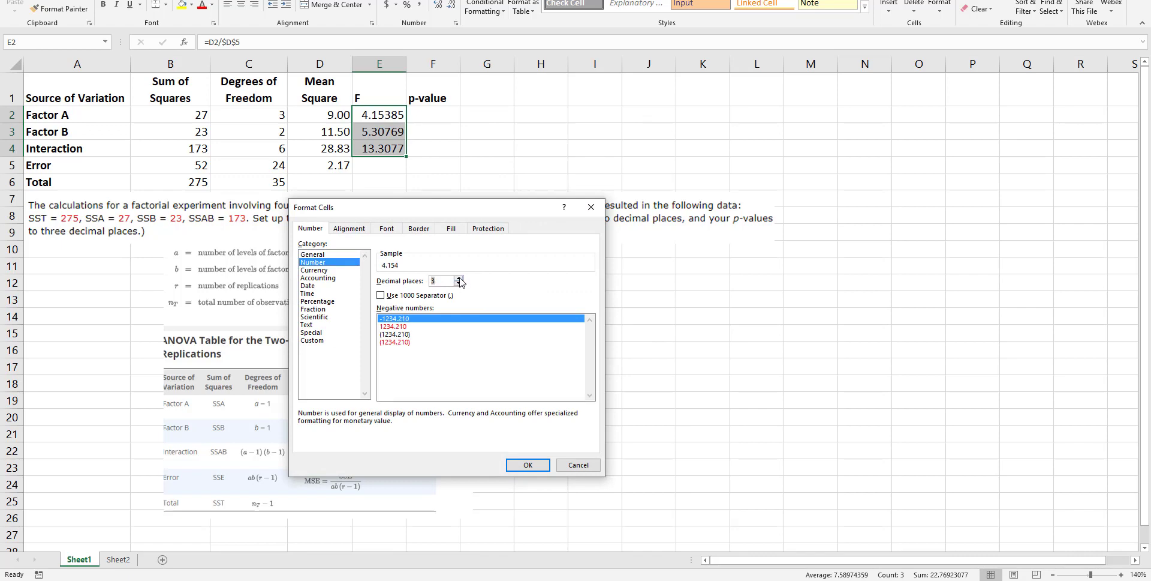
{"action": "left_click", "coordinate": [528, 465]}
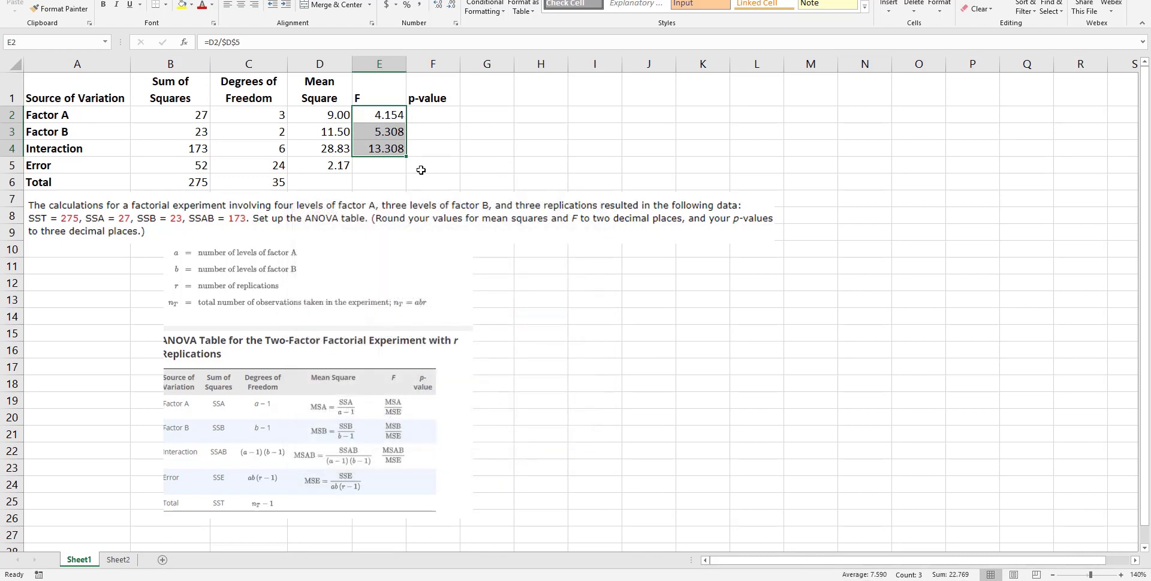
{"action": "left_click", "coordinate": [442, 114]}
Step: Enter =F.DIST.RT(E2,C2,$C$5) in F2 for Factor A's p-value
{"action": "type", "text": "="}
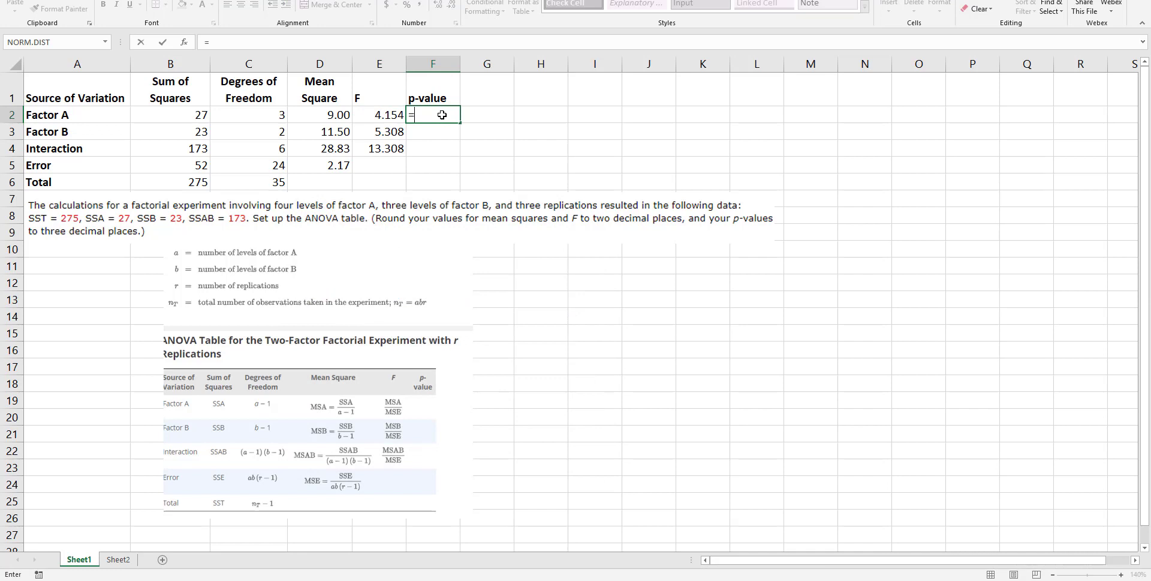
{"action": "type", "text": "f.di"}
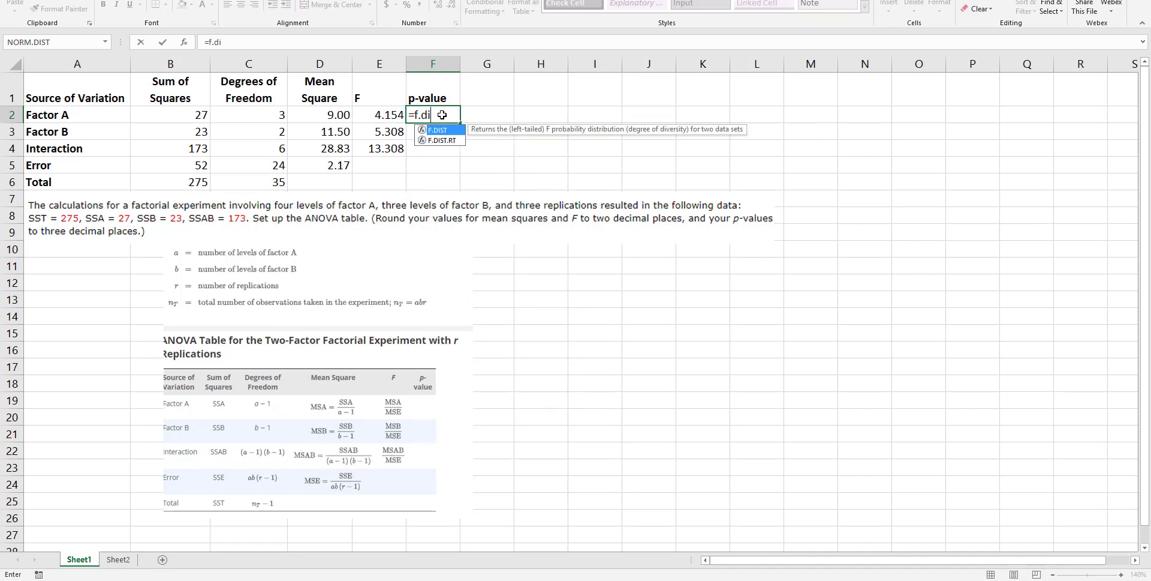
{"action": "type", "text": "st.rt("}
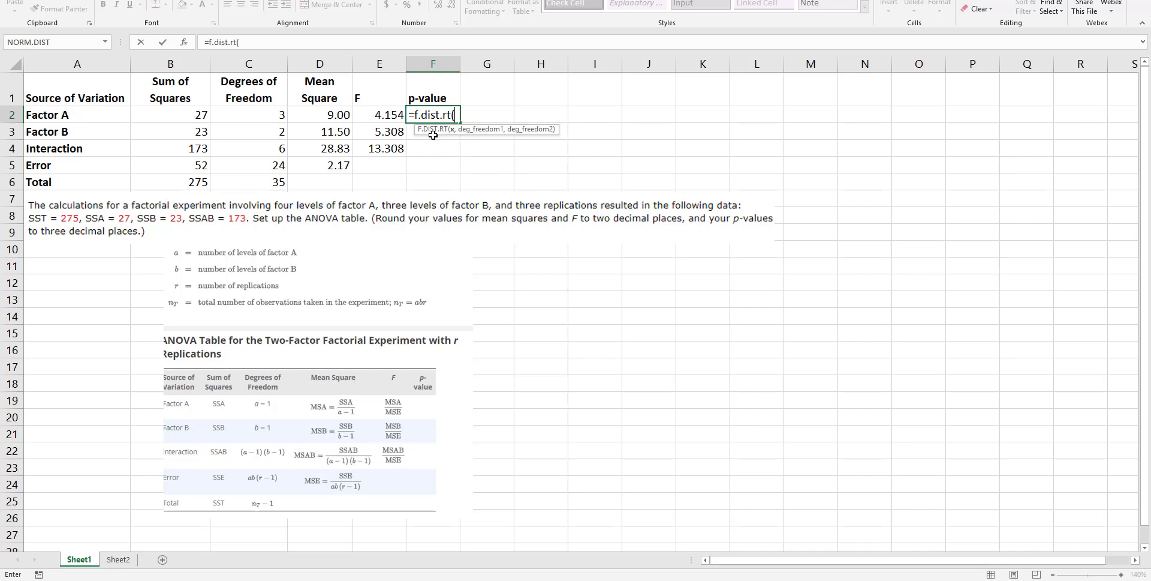
{"action": "left_click", "coordinate": [391, 115]}
{"action": "type", "text": ","}
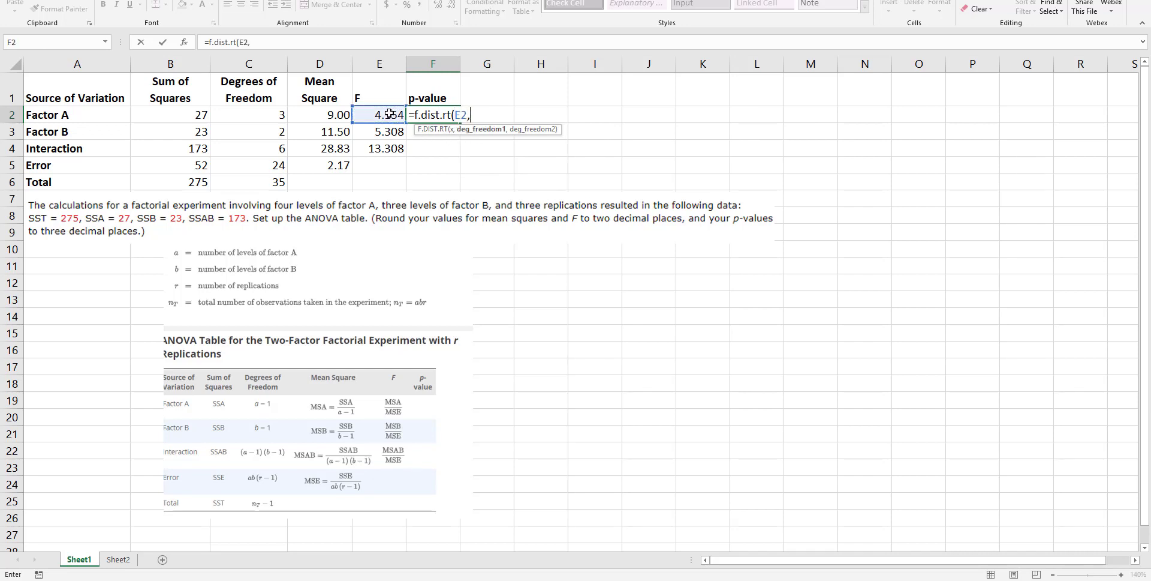
{"action": "left_click", "coordinate": [263, 113]}
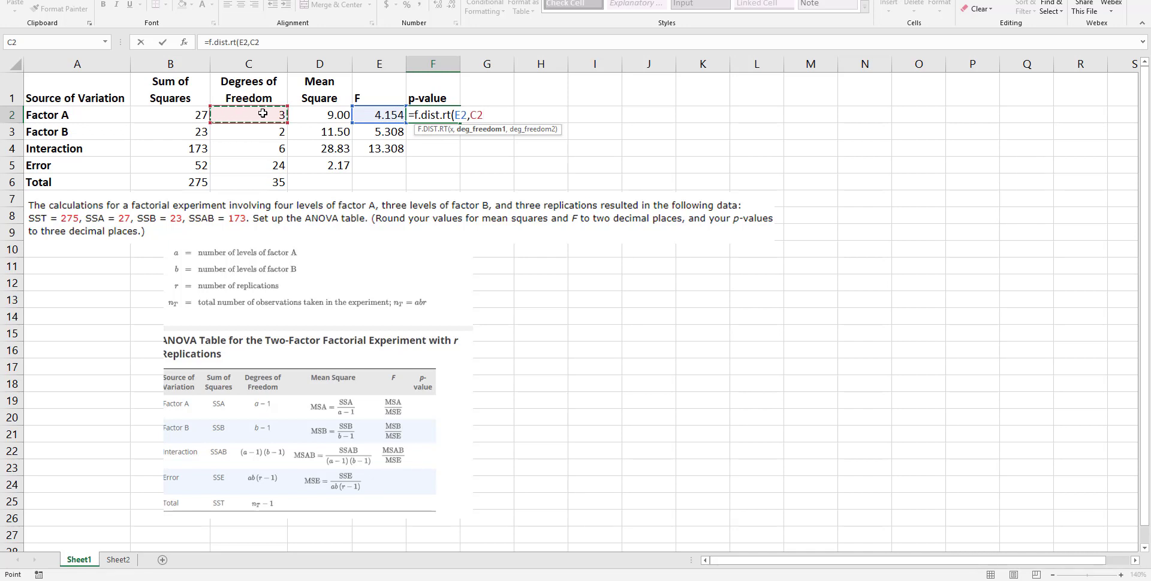
{"action": "type", "text": ","}
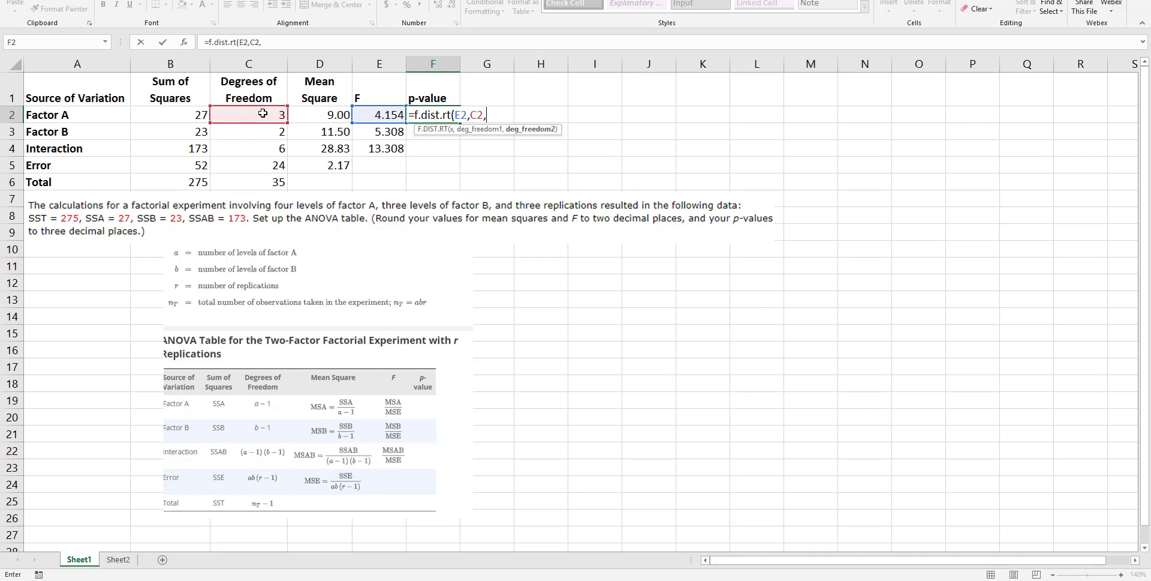
{"action": "left_click", "coordinate": [268, 166]}
{"action": "key", "text": "F4"}
{"action": "type", "text": ")"}
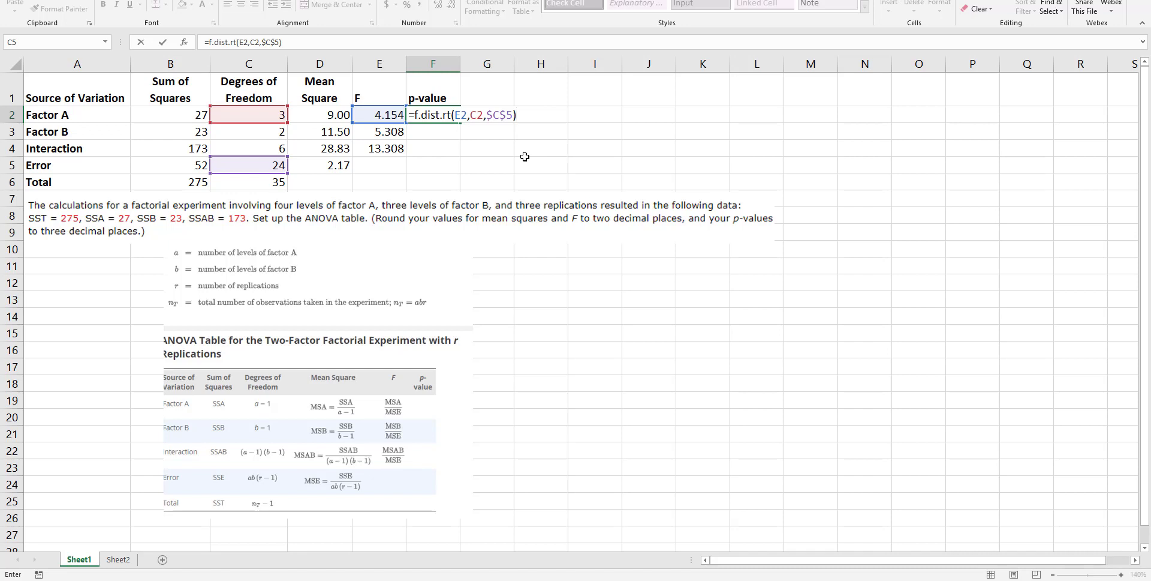
{"action": "key", "text": "Return"}
Step: Copy the p-value formula into F3 and F4 for Factor B and Interaction
{"action": "key", "text": "Up"}
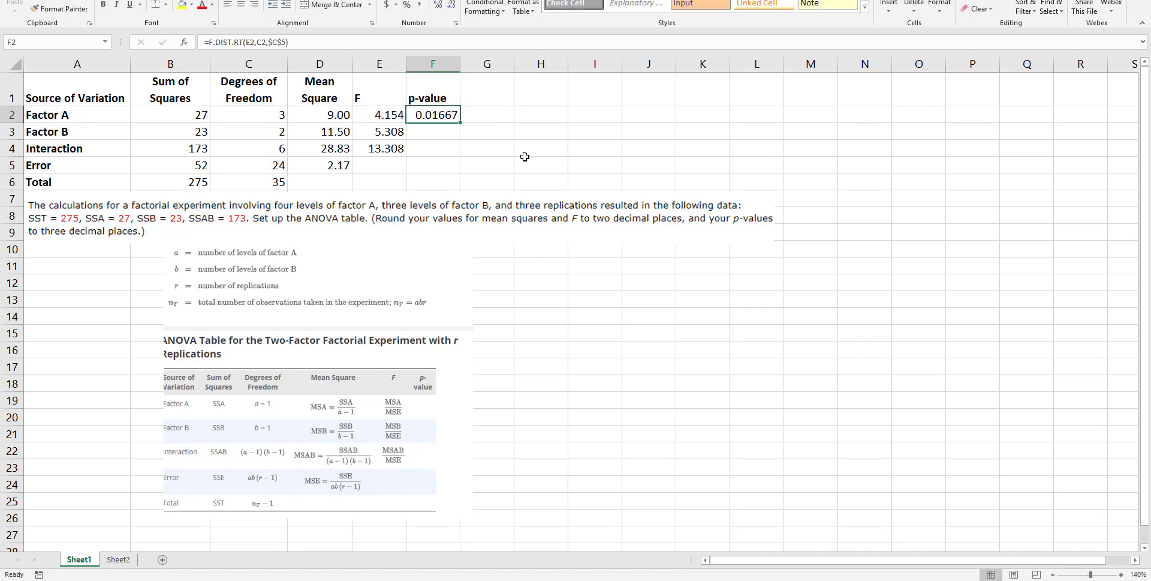
{"action": "key", "text": "ctrl+c"}
{"action": "key", "text": "Down"}
{"action": "key", "text": "ctrl+v"}
{"action": "key", "text": "Down"}
{"action": "key", "text": "ctrl+v"}
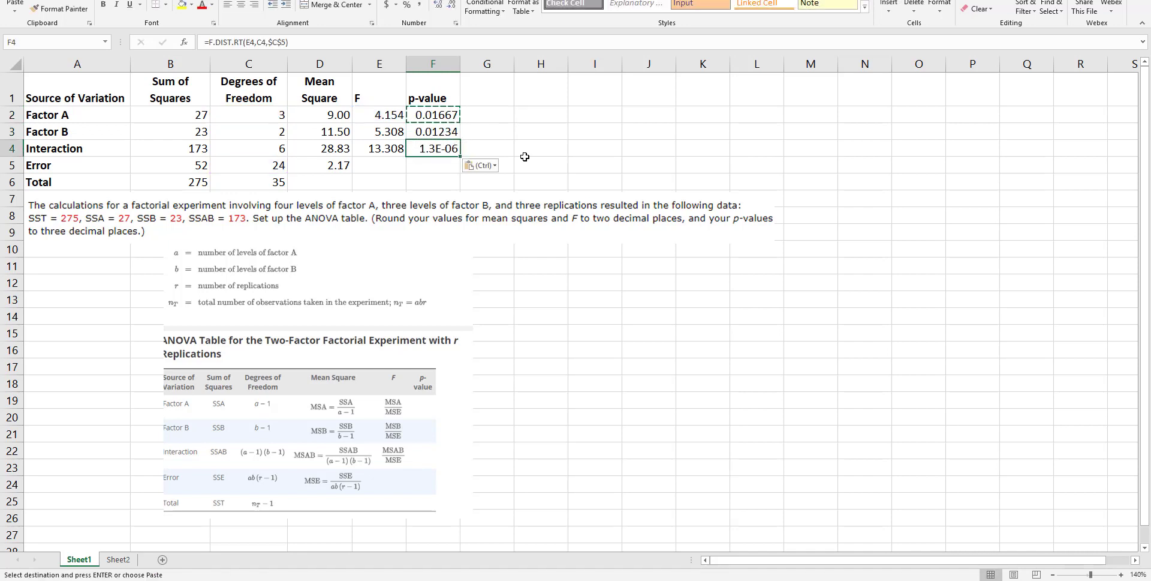
Step: Format F4 as a Number with 7 decimal places so it shows 0.0000013, then select F2:F4
{"action": "right_click", "coordinate": [429, 149]}
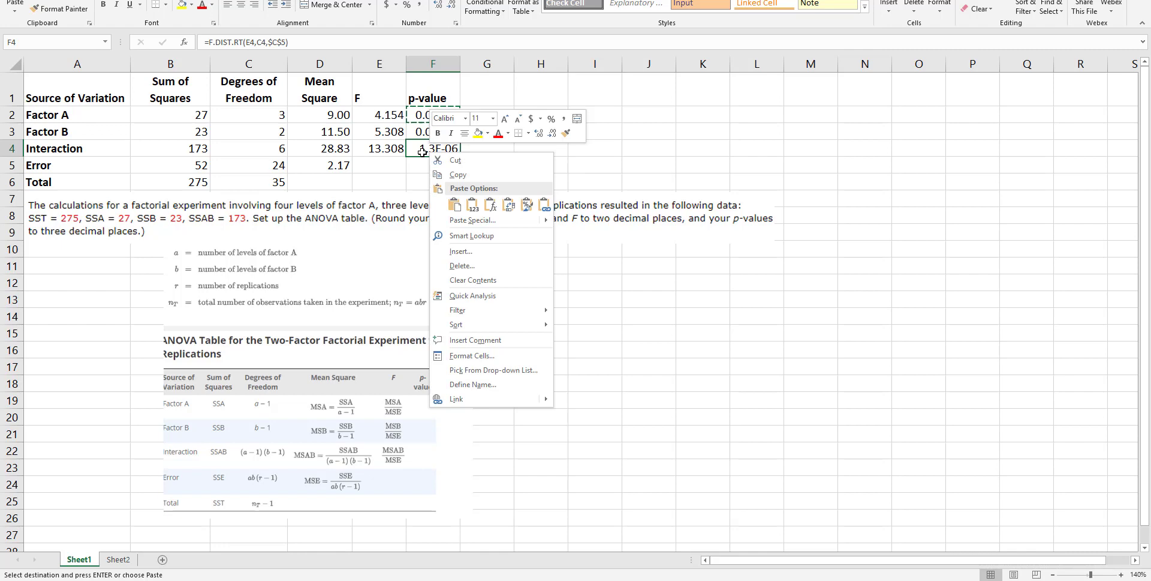
{"action": "left_click", "coordinate": [472, 355]}
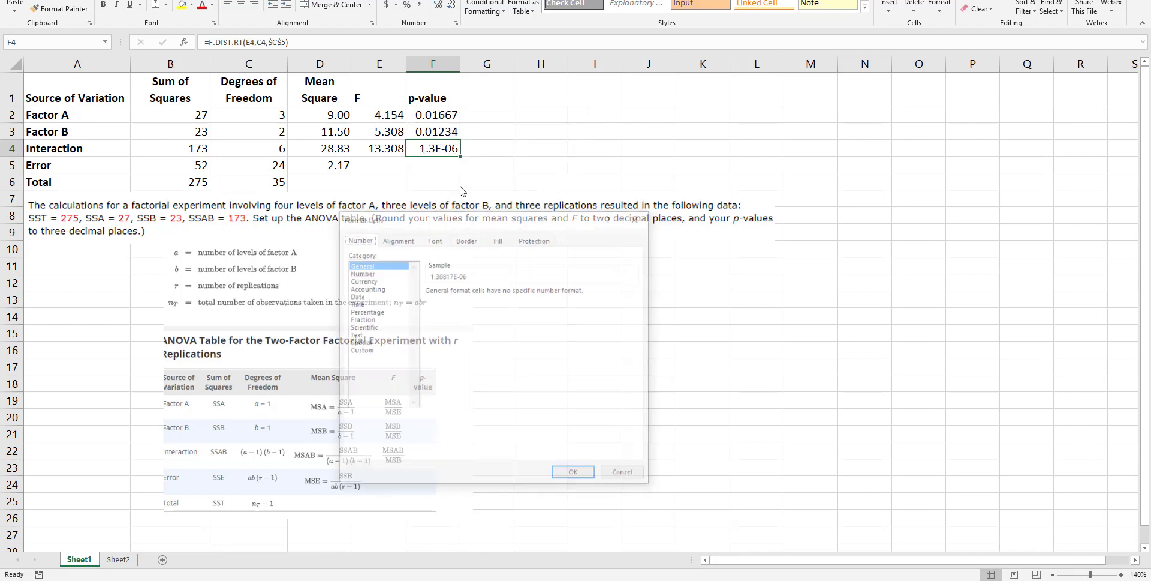
{"action": "left_click", "coordinate": [362, 272]}
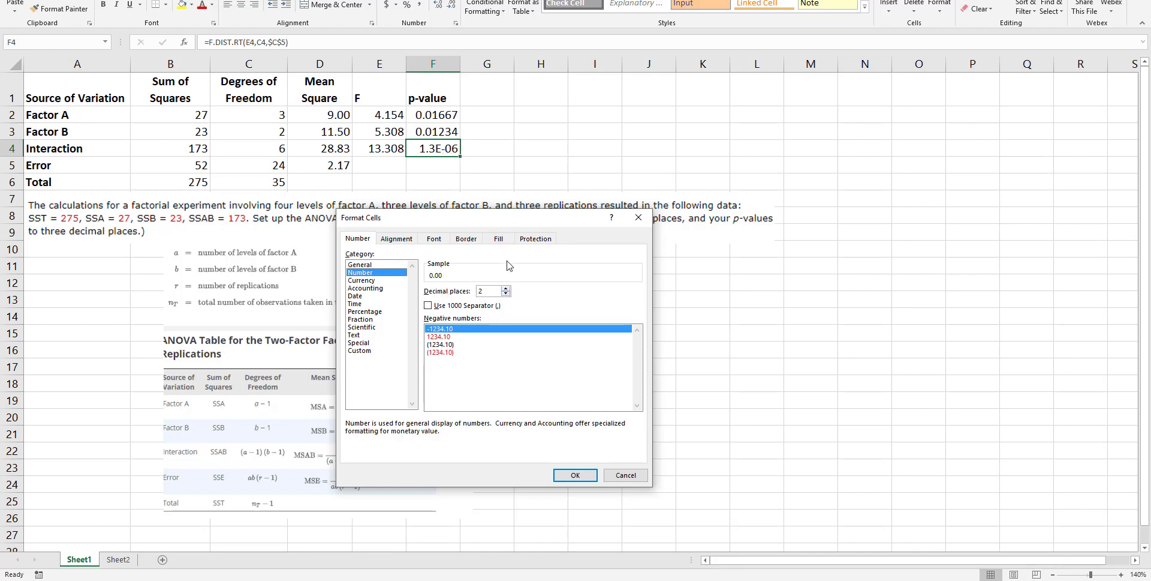
{"action": "left_click", "coordinate": [505, 288]}
{"action": "left_click", "coordinate": [505, 288]}
{"action": "left_click", "coordinate": [505, 288]}
{"action": "left_click", "coordinate": [506, 289]}
{"action": "left_click", "coordinate": [505, 288]}
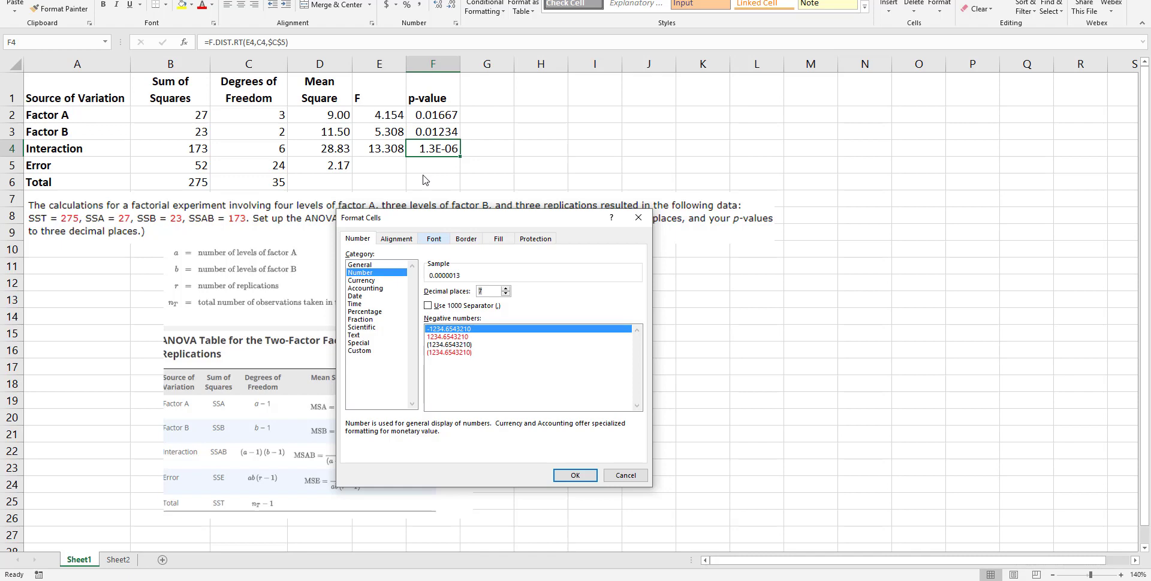
{"action": "left_click", "coordinate": [574, 474]}
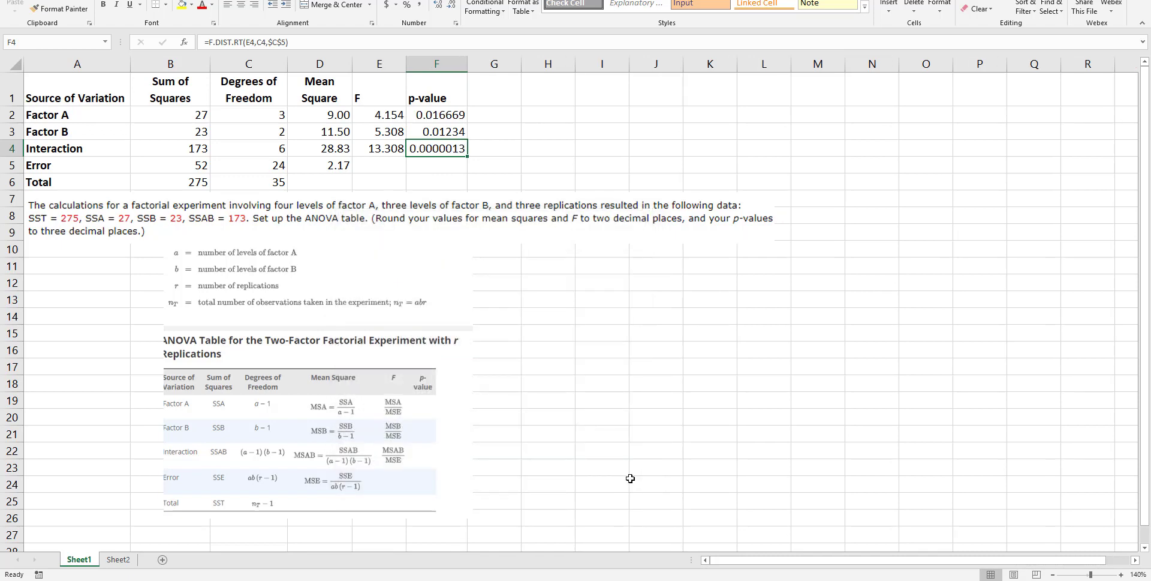
{"action": "left_click_drag", "start_coordinate": [446, 116], "coordinate": [436, 150]}
Step: Format the p-values in F2:F4 as Numbers with 4 decimals: 0.0167, 0.0123, 0.0000
{"action": "right_click", "coordinate": [436, 150]}
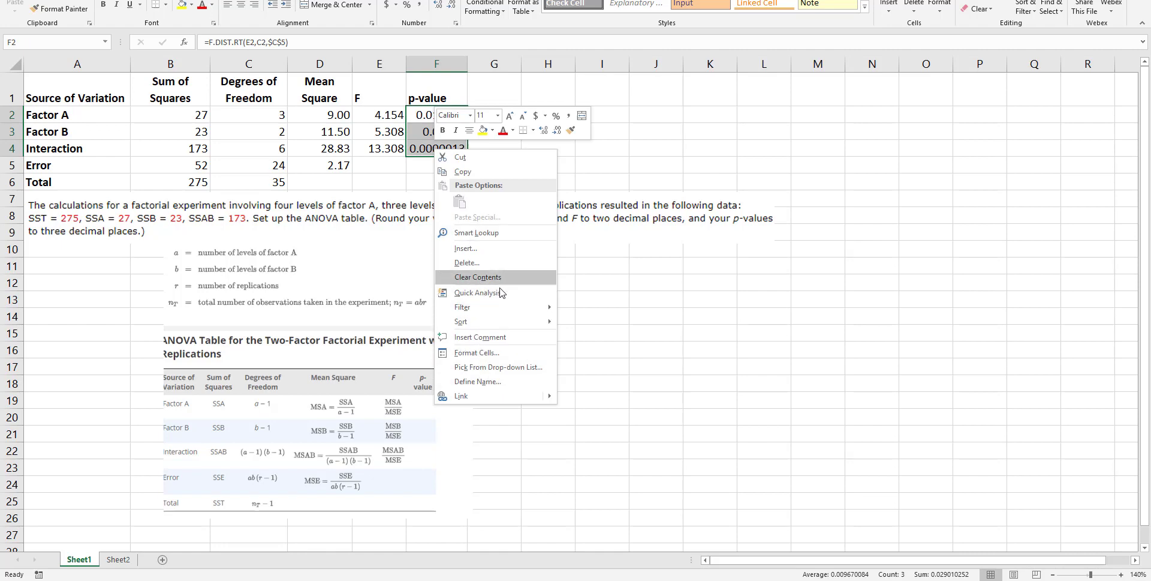
{"action": "left_click", "coordinate": [507, 352]}
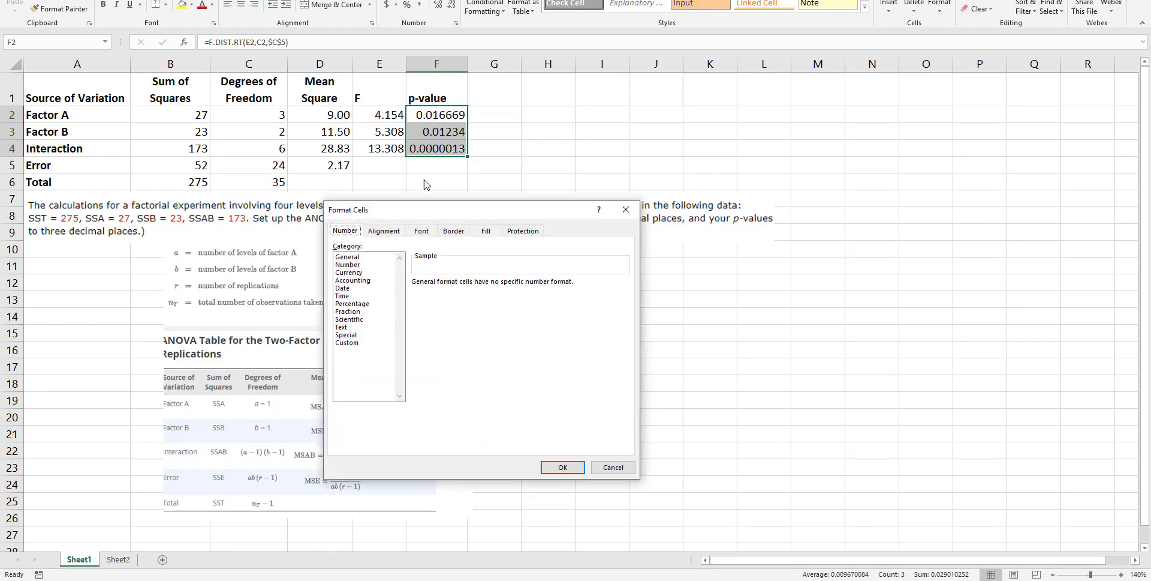
{"action": "left_click", "coordinate": [348, 257]}
{"action": "left_click", "coordinate": [347, 264]}
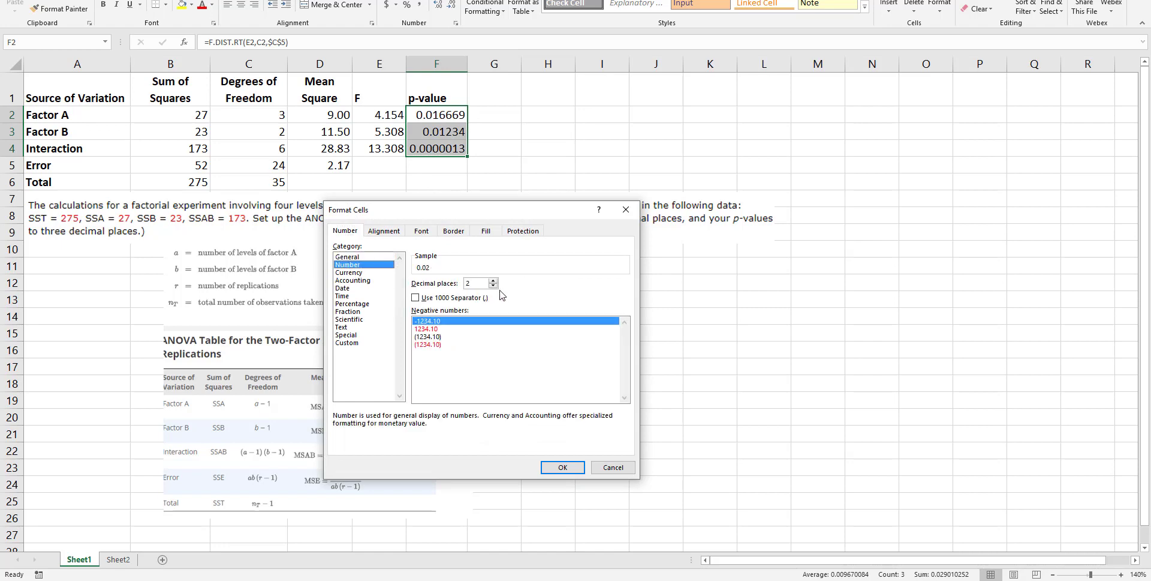
{"action": "left_click", "coordinate": [493, 282]}
{"action": "left_click", "coordinate": [493, 281]}
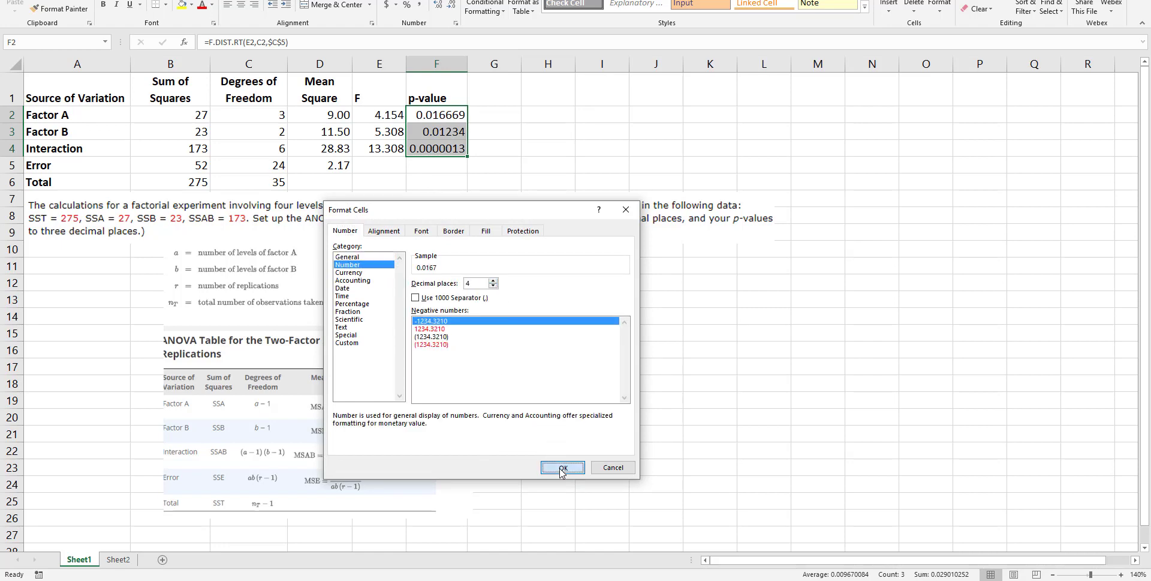
{"action": "left_click", "coordinate": [563, 467]}
{"action": "left_click", "coordinate": [428, 150]}
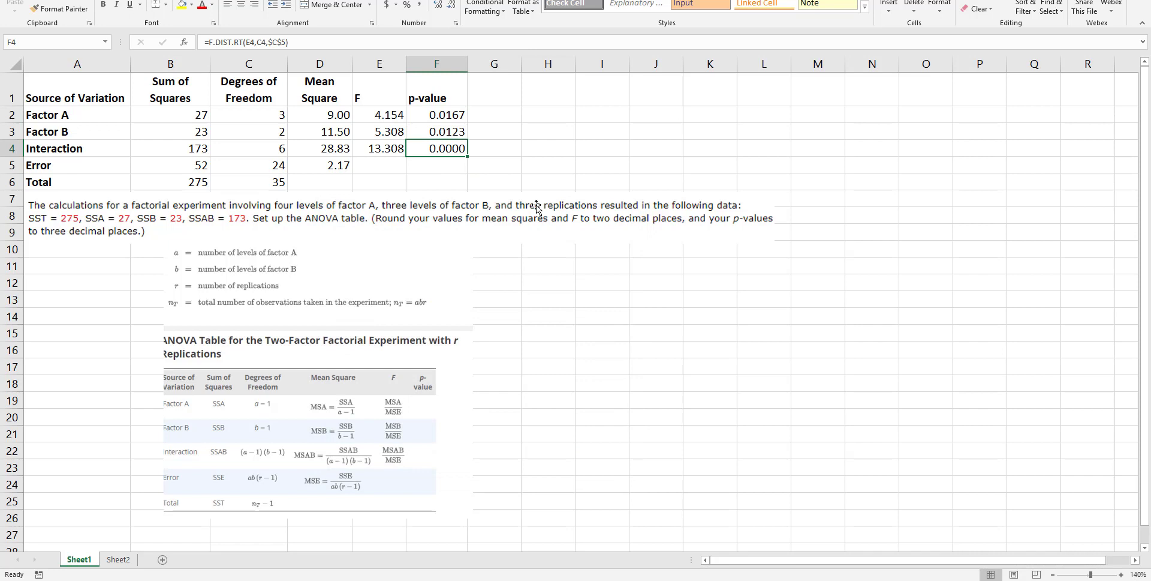